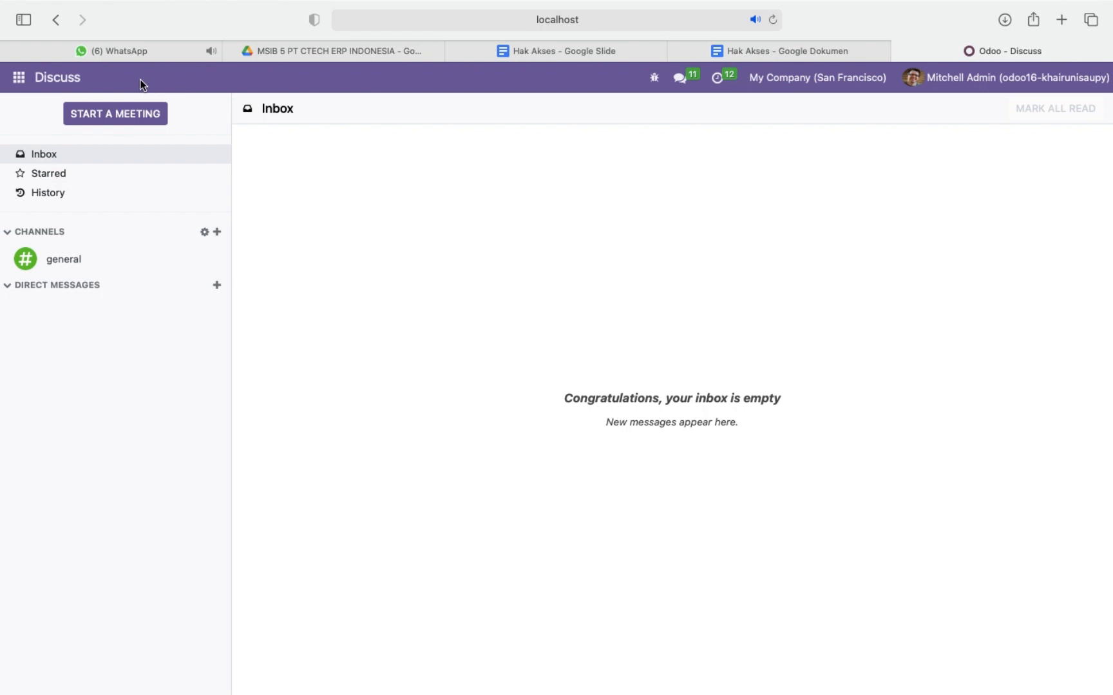
Open the Users list in Settings and start a record import for it.
{"action": "left_click", "coordinate": [19, 79]}
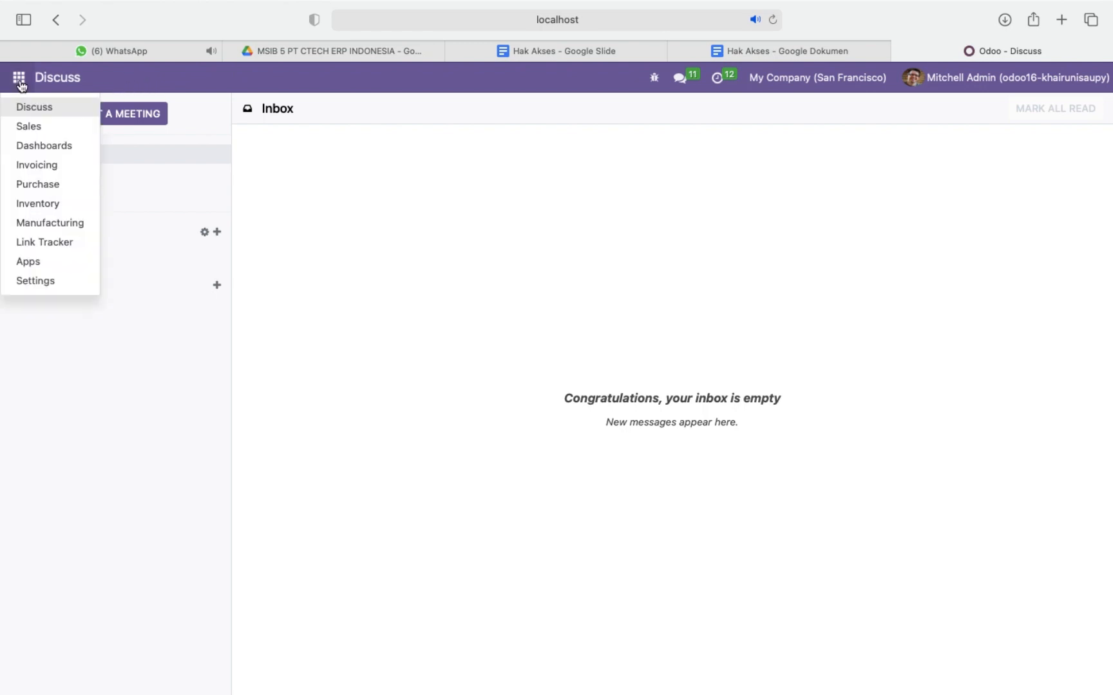
{"action": "left_click", "coordinate": [43, 283]}
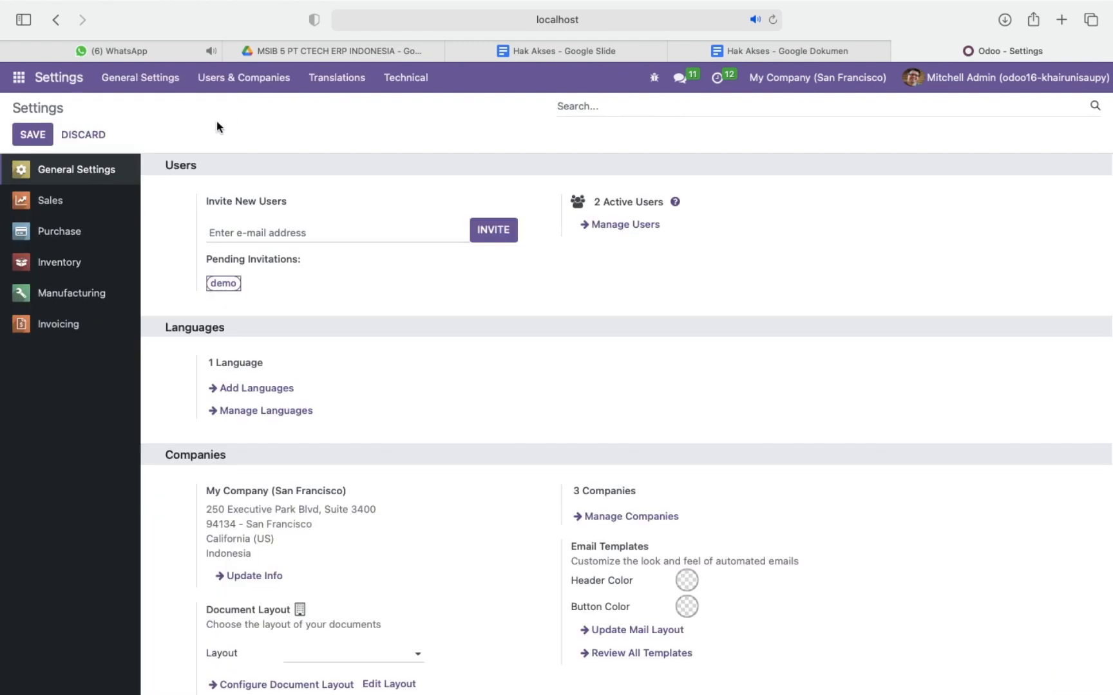
{"action": "left_click", "coordinate": [252, 88]}
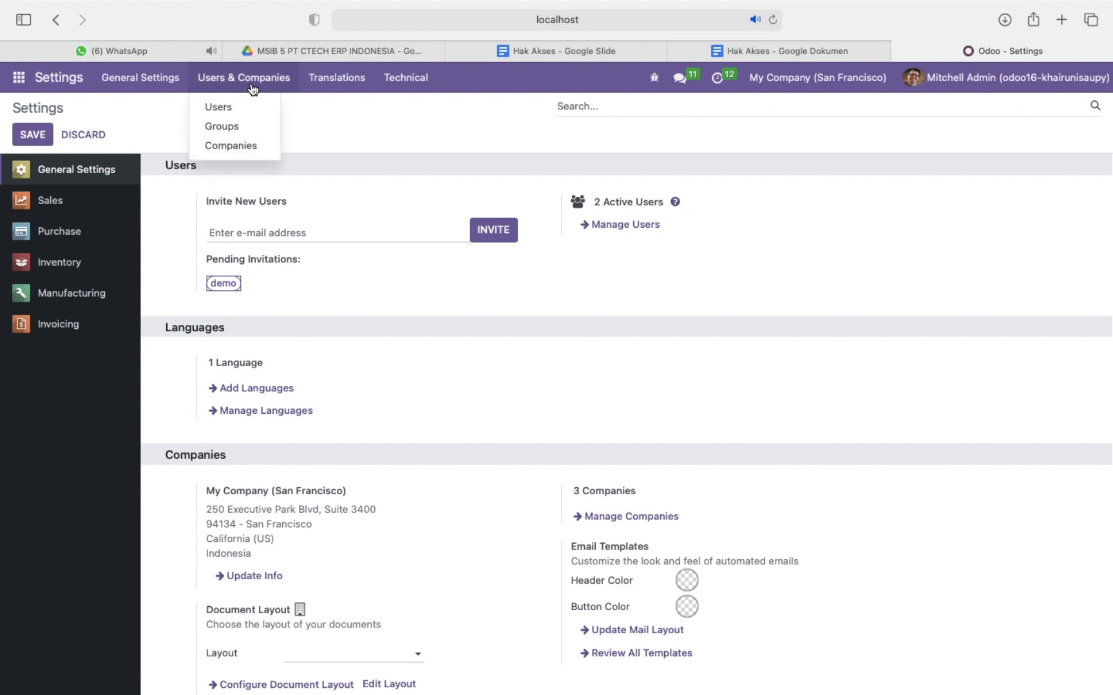
{"action": "left_click", "coordinate": [225, 106]}
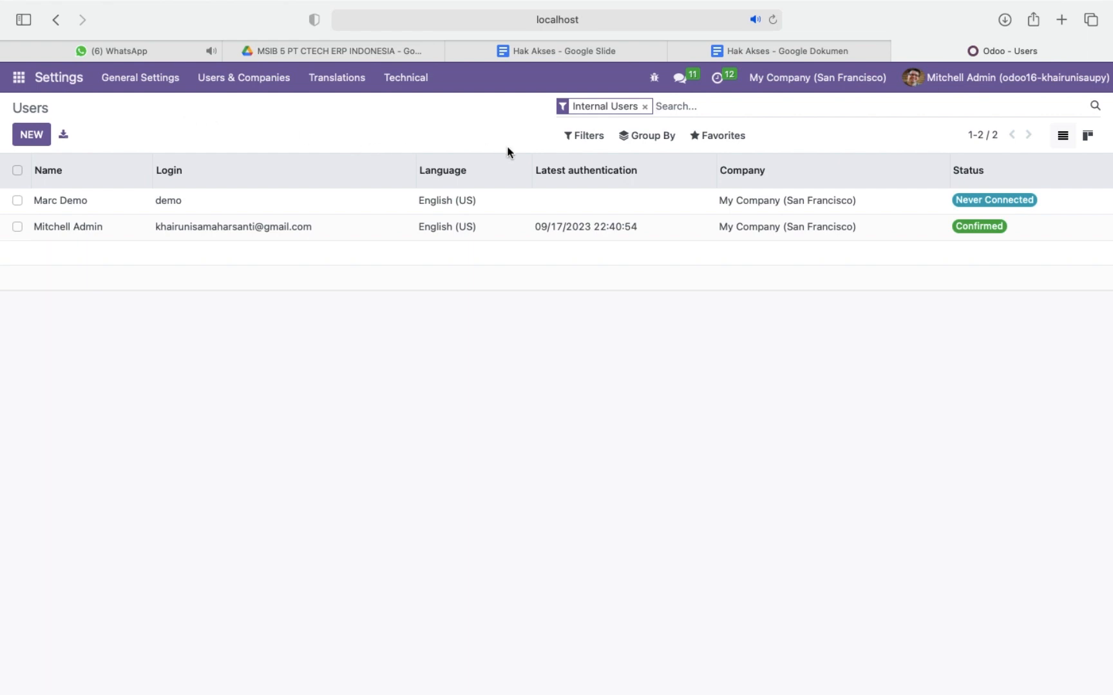
{"action": "left_click", "coordinate": [724, 138]}
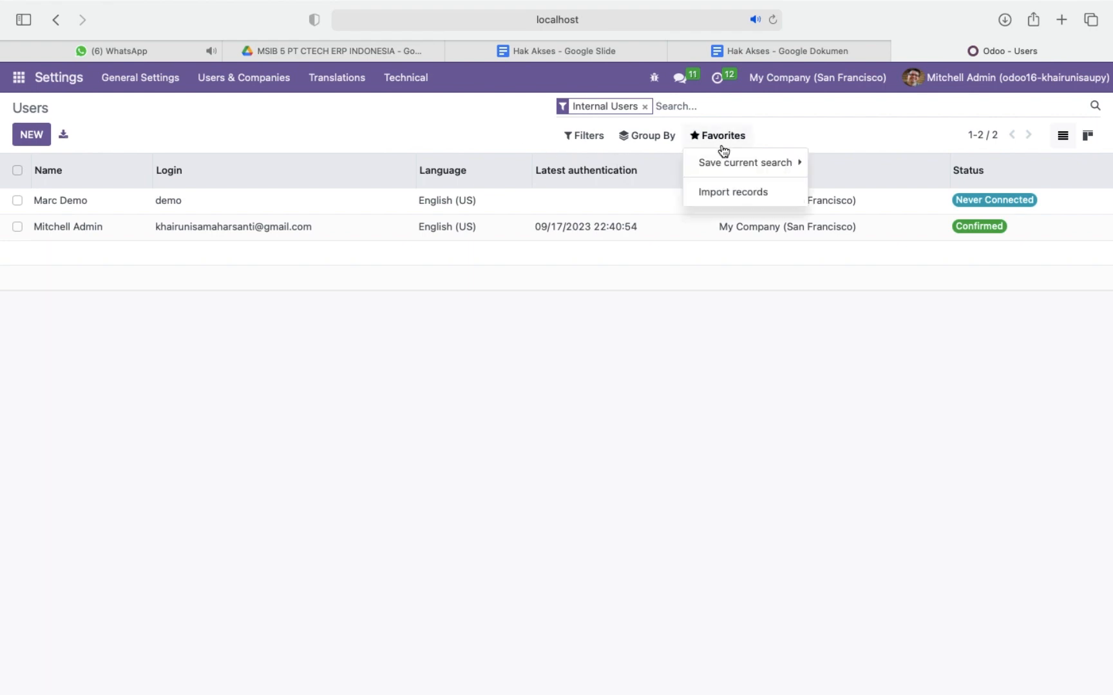
{"action": "left_click", "coordinate": [730, 193]}
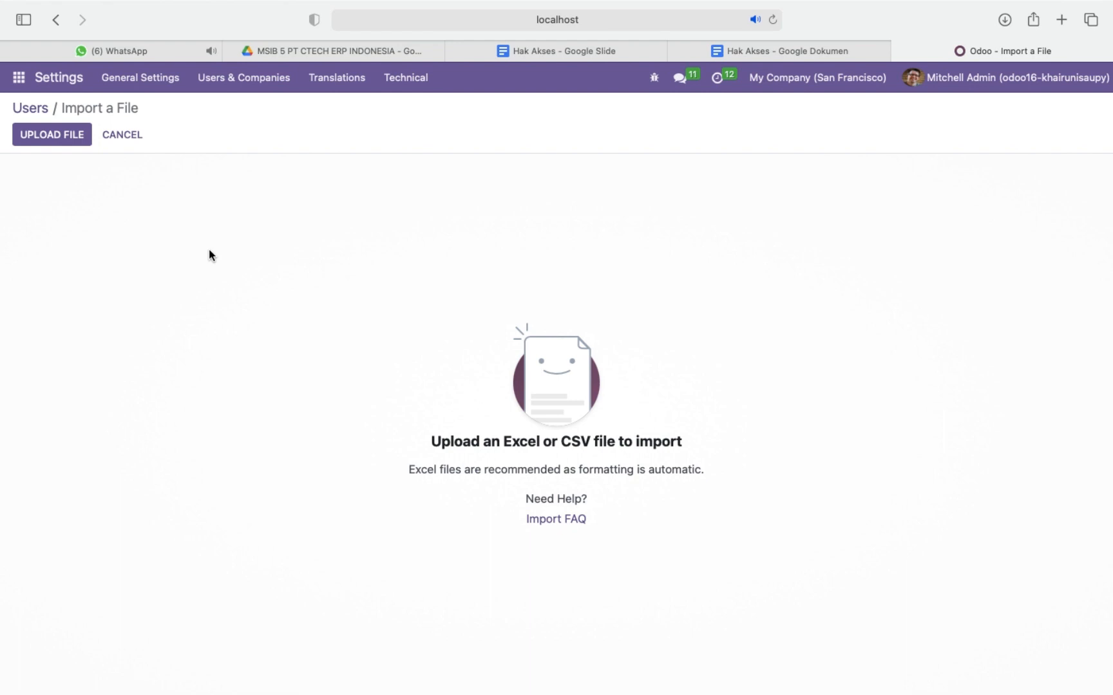
Upload the file "import user hak ases.xlsx" from the Odoo Software folder inside the SIB folder in Documents.
{"action": "left_click", "coordinate": [49, 138]}
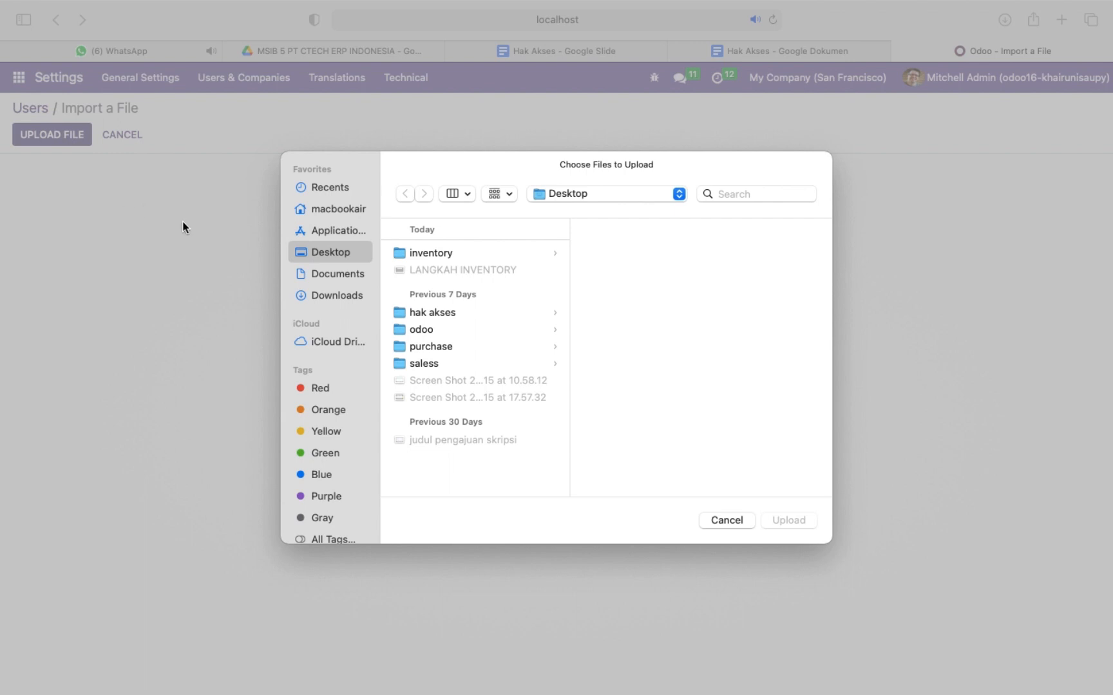
{"action": "left_click", "coordinate": [347, 274]}
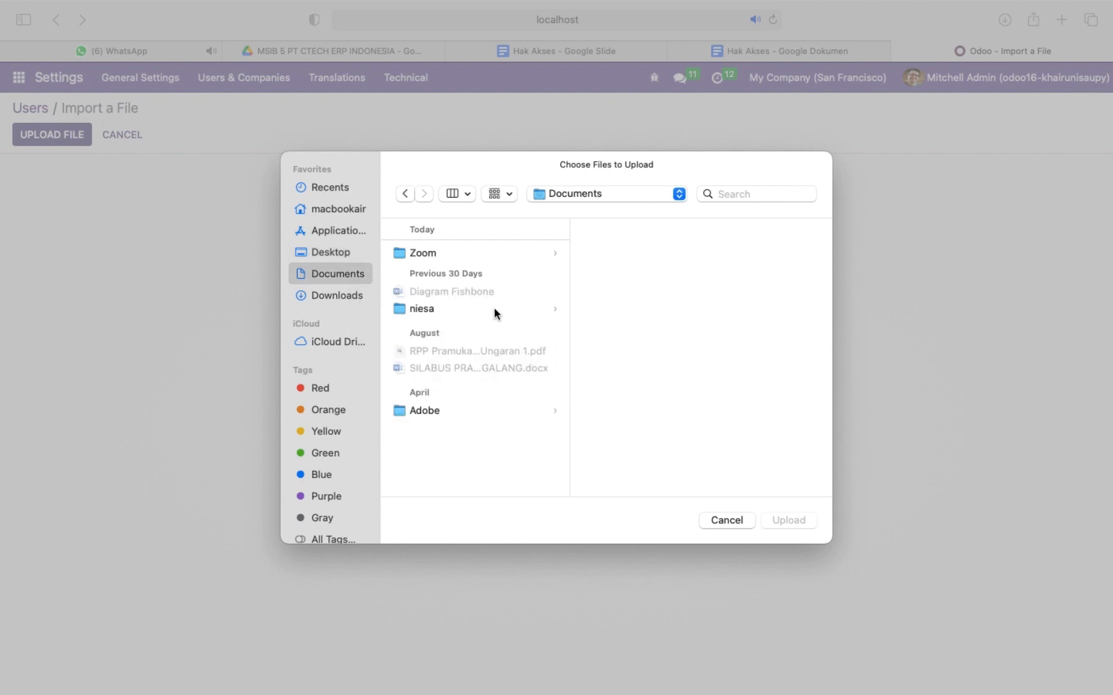
{"action": "left_click", "coordinate": [494, 309]}
{"action": "left_click", "coordinate": [638, 252]}
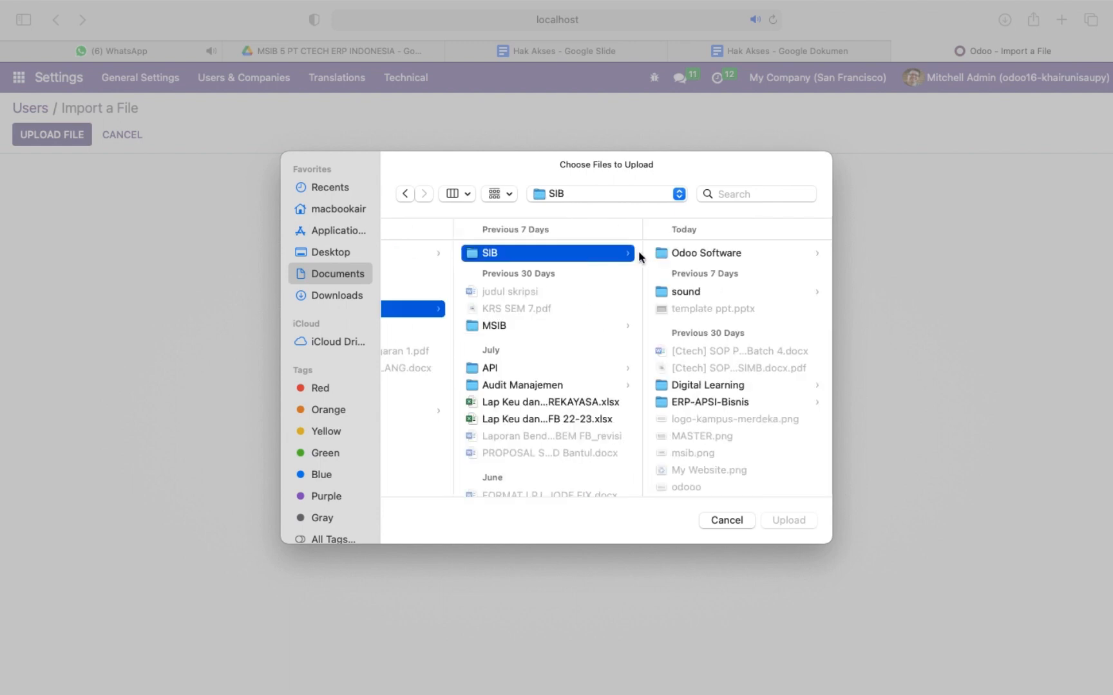
{"action": "left_click", "coordinate": [724, 251]}
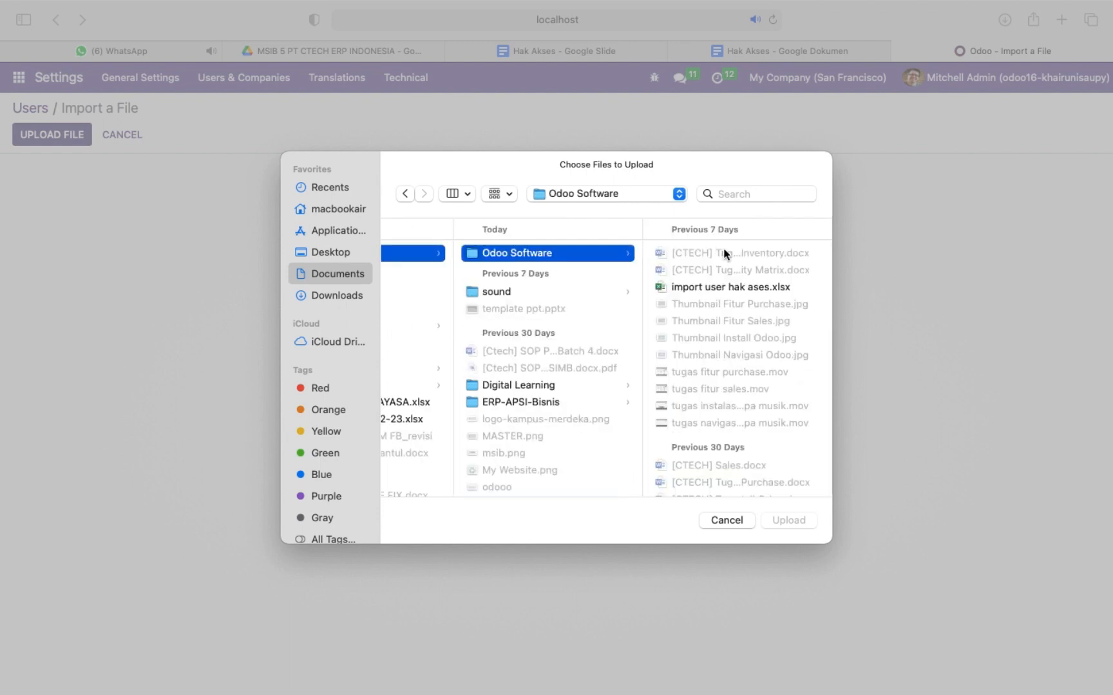
{"action": "left_click", "coordinate": [686, 287]}
{"action": "key", "text": "Return"}
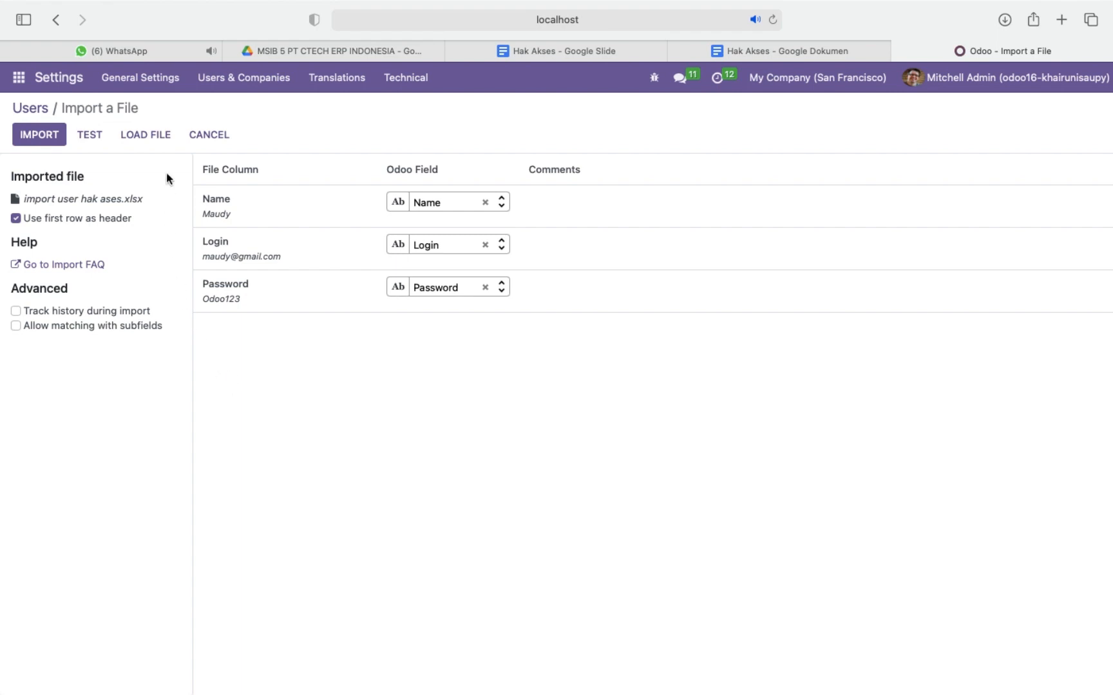
Test the uploaded user file for validity and import its users.
{"action": "left_click", "coordinate": [90, 136]}
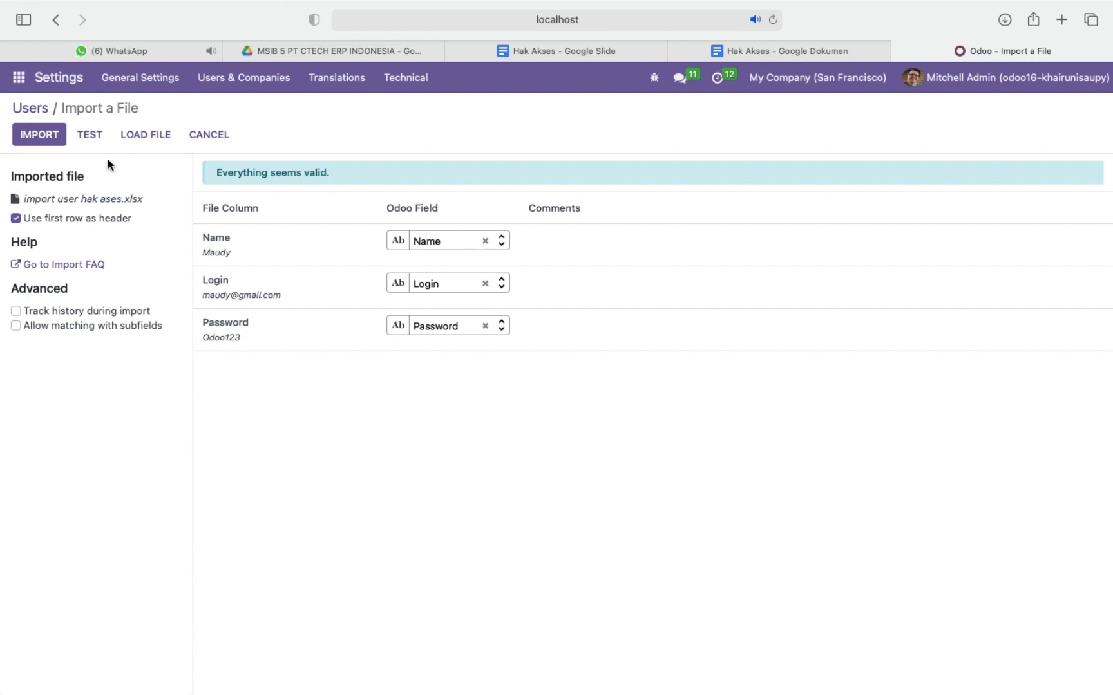
{"action": "left_click", "coordinate": [36, 139]}
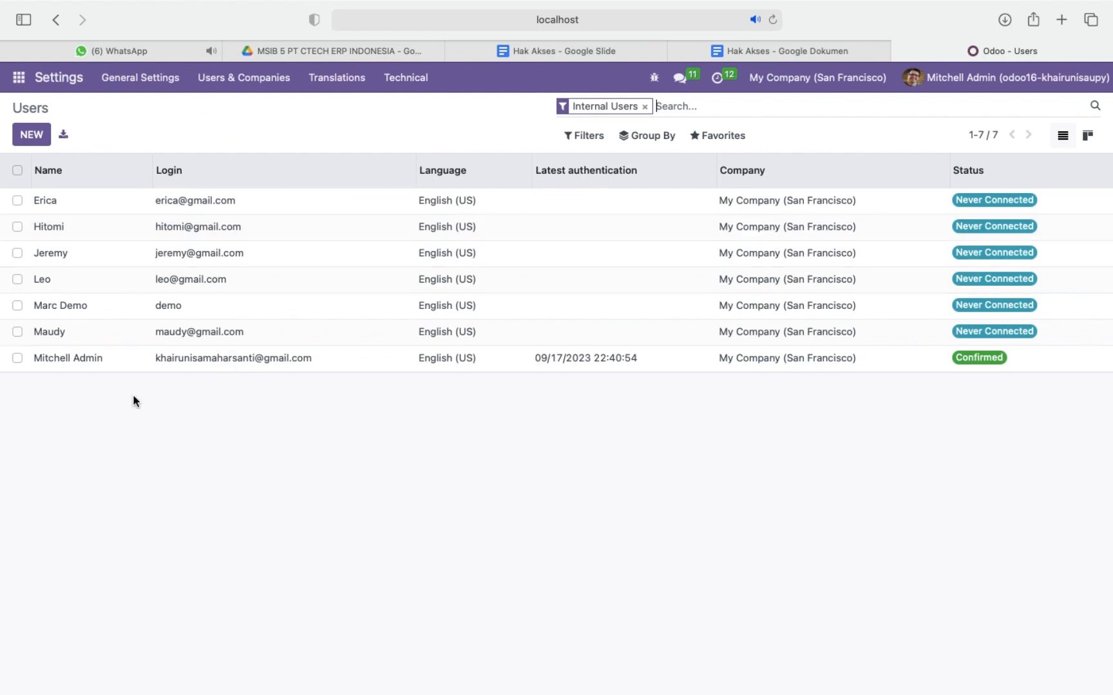
Open the imported purchase manager's user record at its access rights.
{"action": "left_click", "coordinate": [82, 334]}
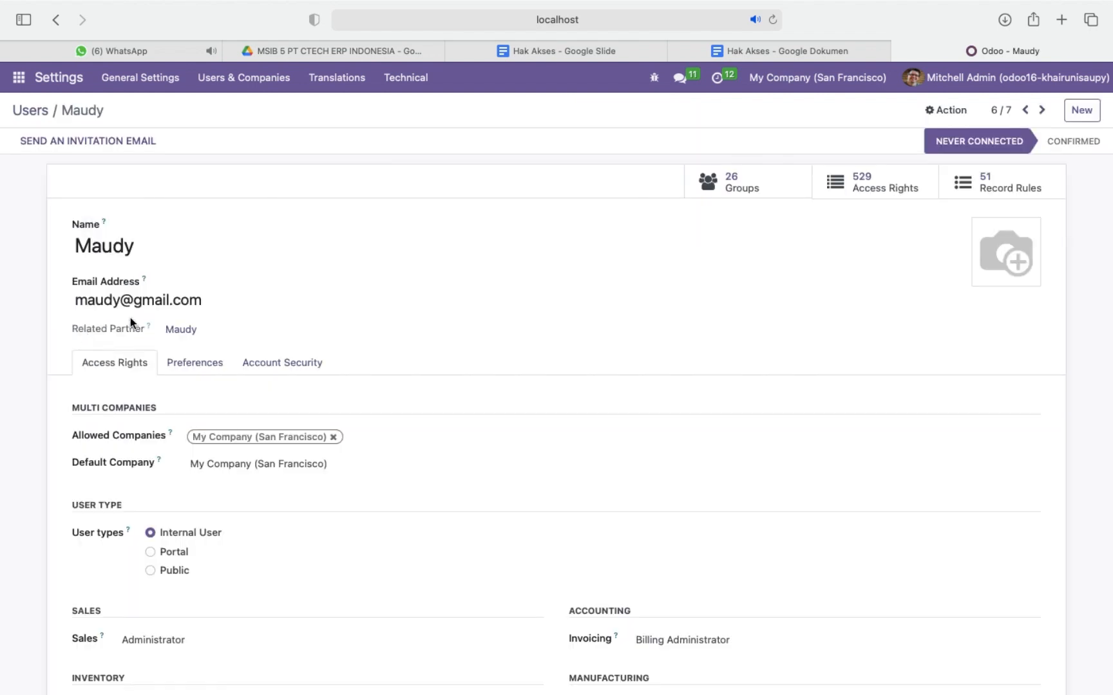
{"action": "scroll", "coordinate": [571, 454], "scroll_direction": "down", "scroll_amount": 4}
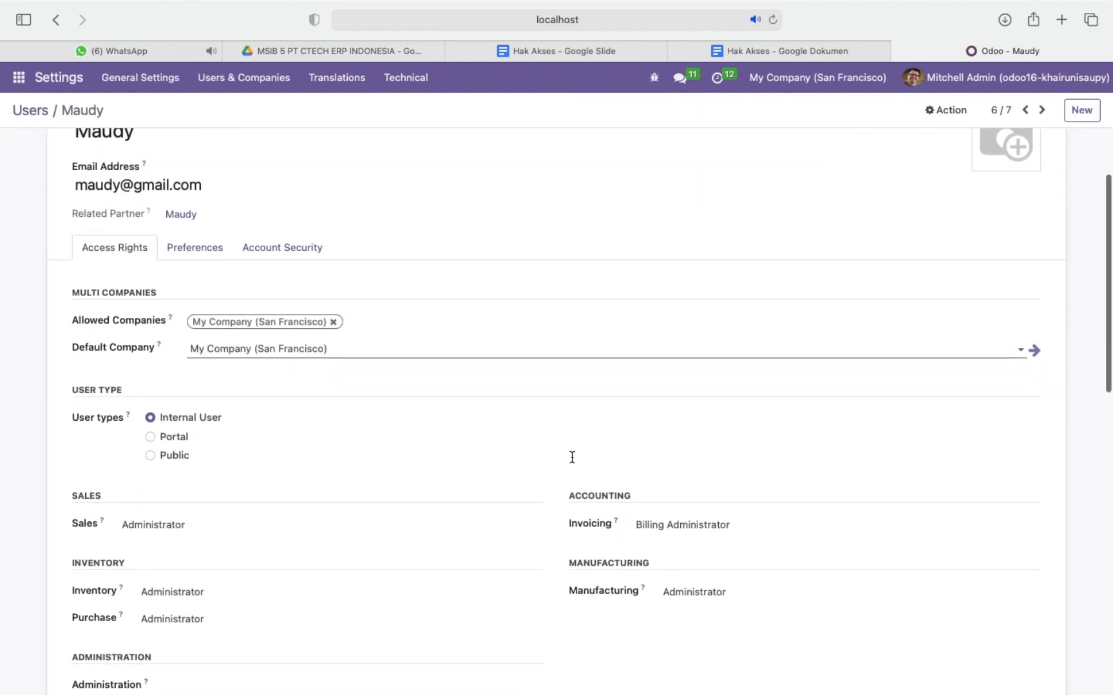
{"action": "scroll", "coordinate": [571, 457], "scroll_direction": "down", "scroll_amount": 3}
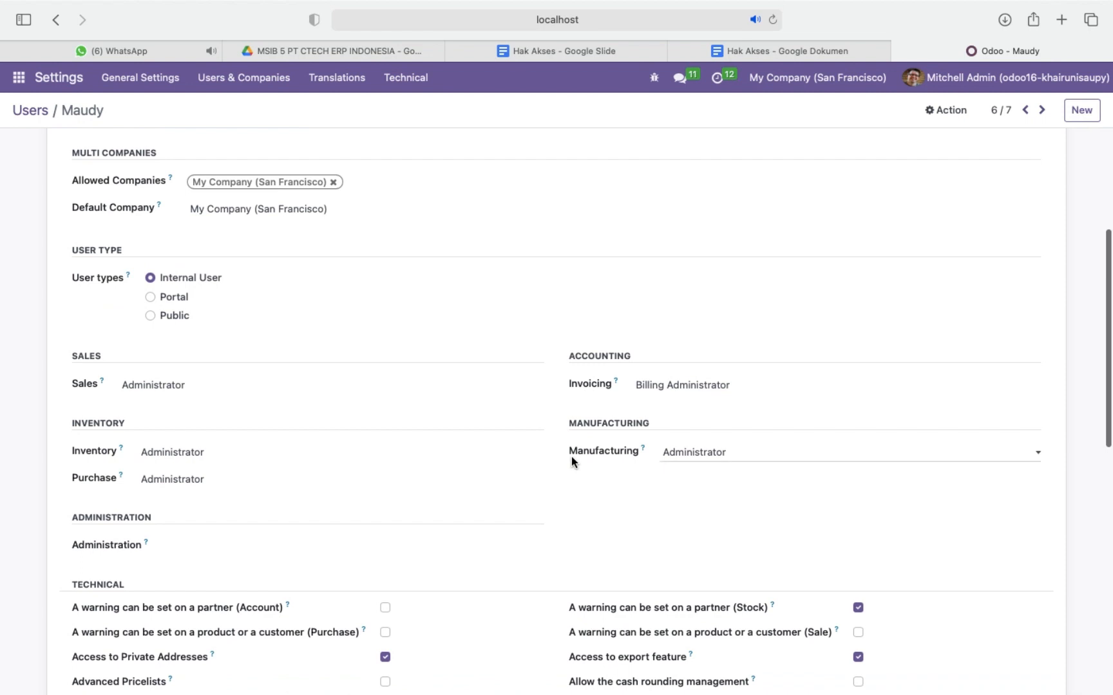
{"action": "scroll", "coordinate": [538, 492], "scroll_direction": "down", "scroll_amount": 3}
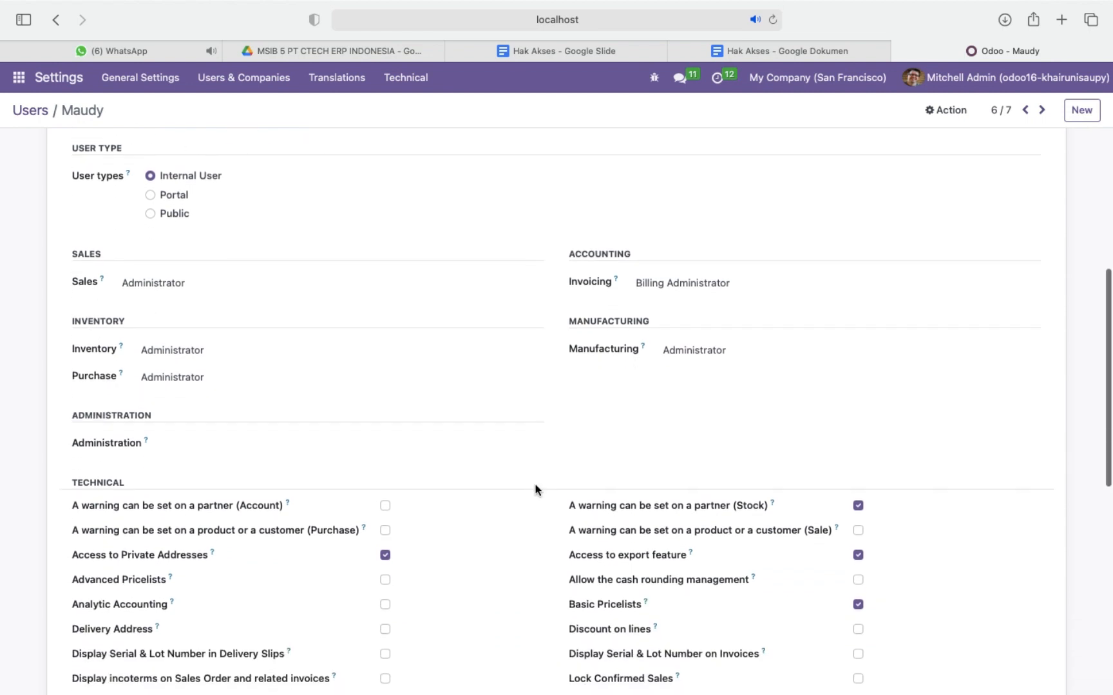
Switch to the Hak Akses presentation in Google Slides, read the Skenario slide for the purchase manager's role, and return to Odoo.
{"action": "left_click", "coordinate": [572, 52]}
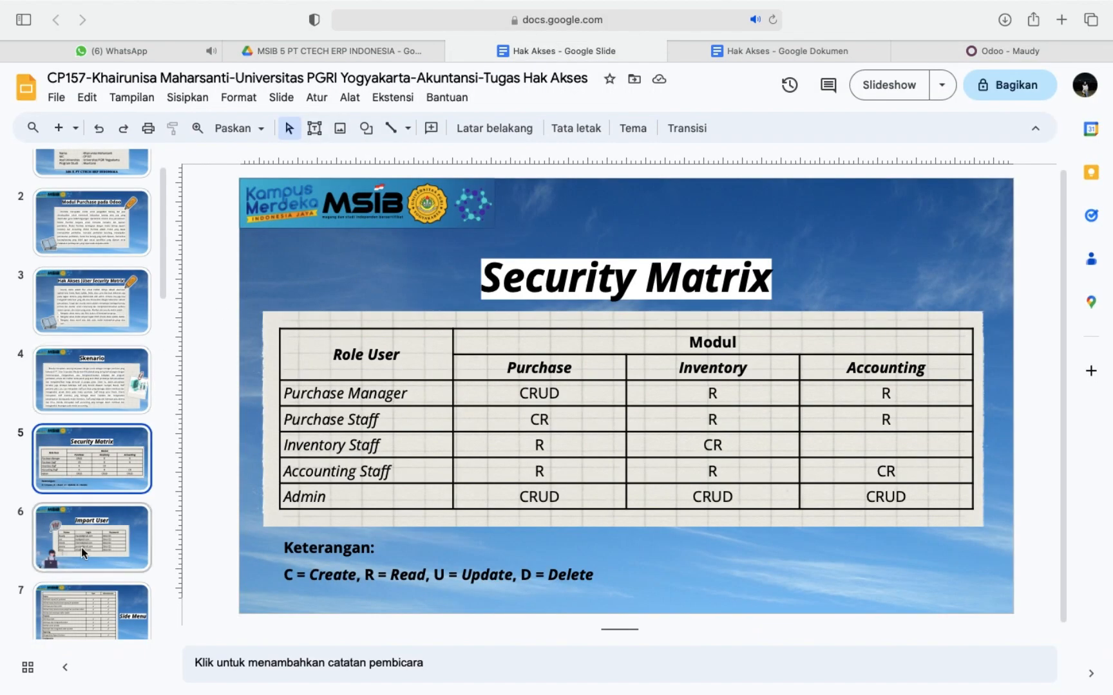
{"action": "scroll", "coordinate": [106, 294], "scroll_direction": "up", "scroll_amount": 1}
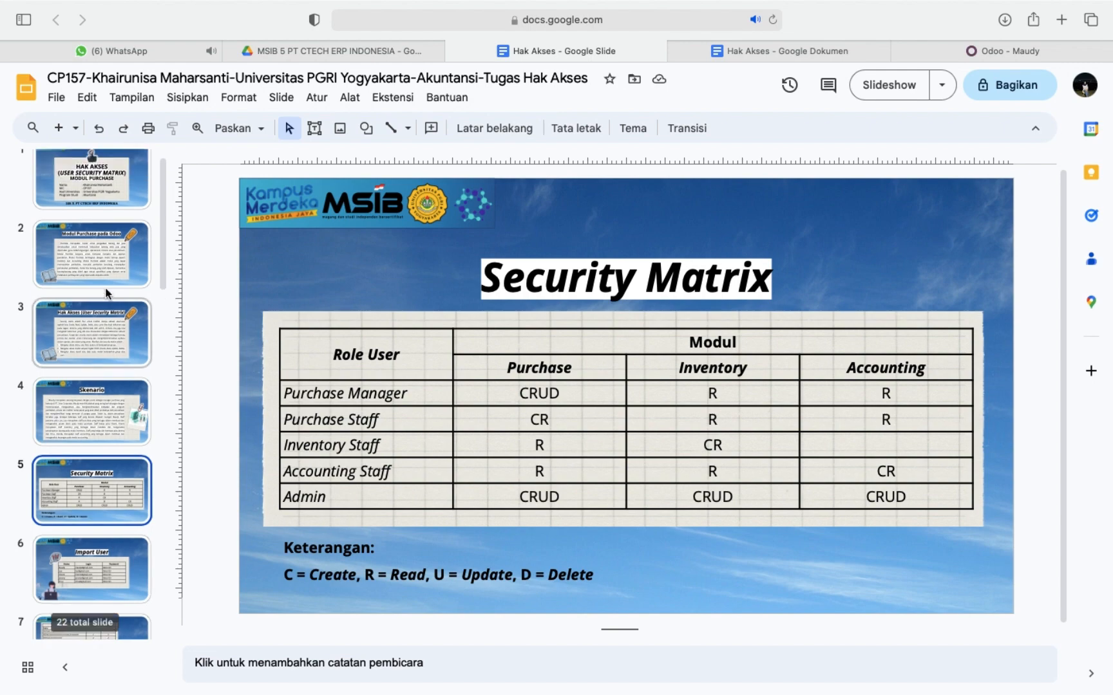
{"action": "left_click", "coordinate": [85, 404]}
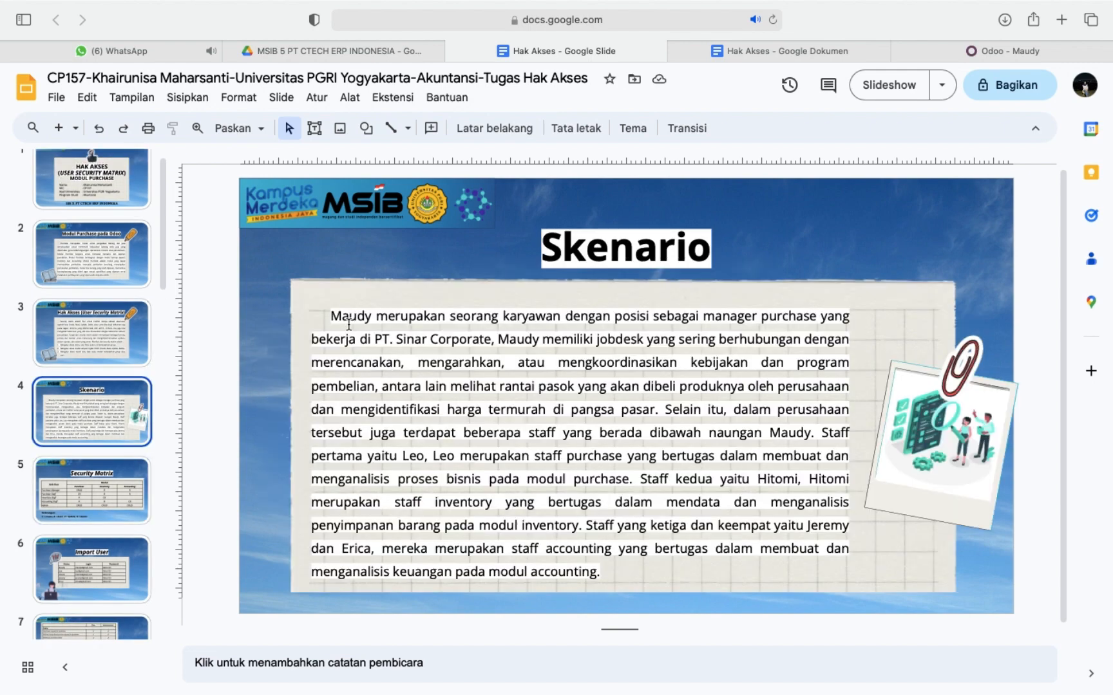
{"action": "left_click", "coordinate": [985, 49]}
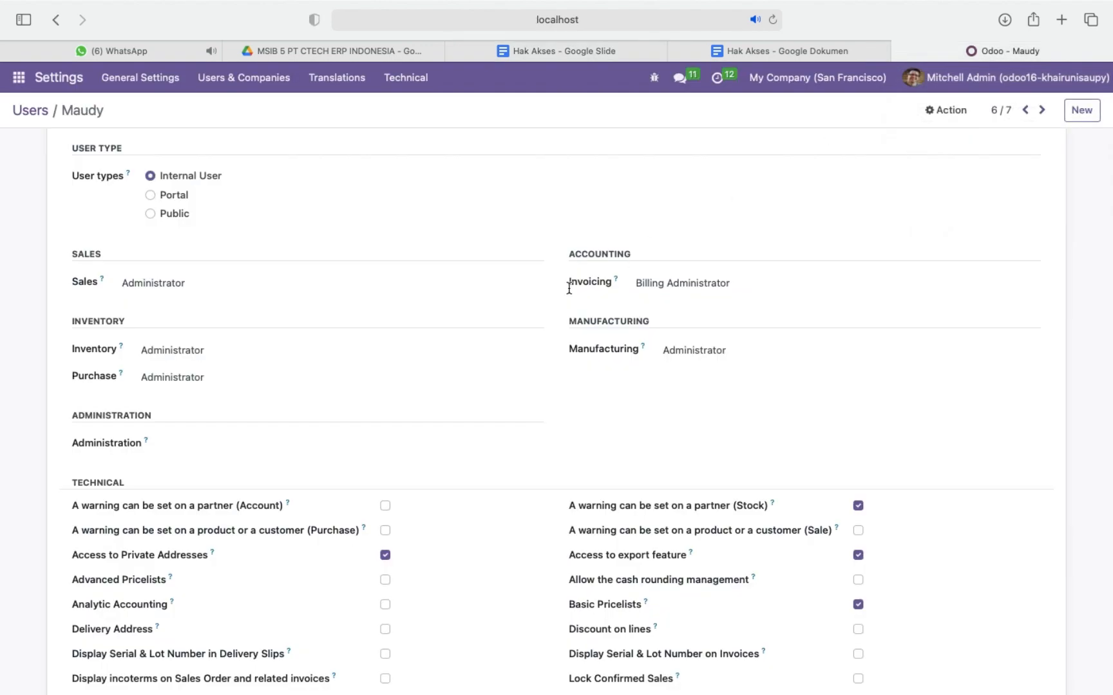
Set the purchase manager's Sales and Inventory access to blank and keep Purchase as Administrator.
{"action": "left_click", "coordinate": [265, 283]}
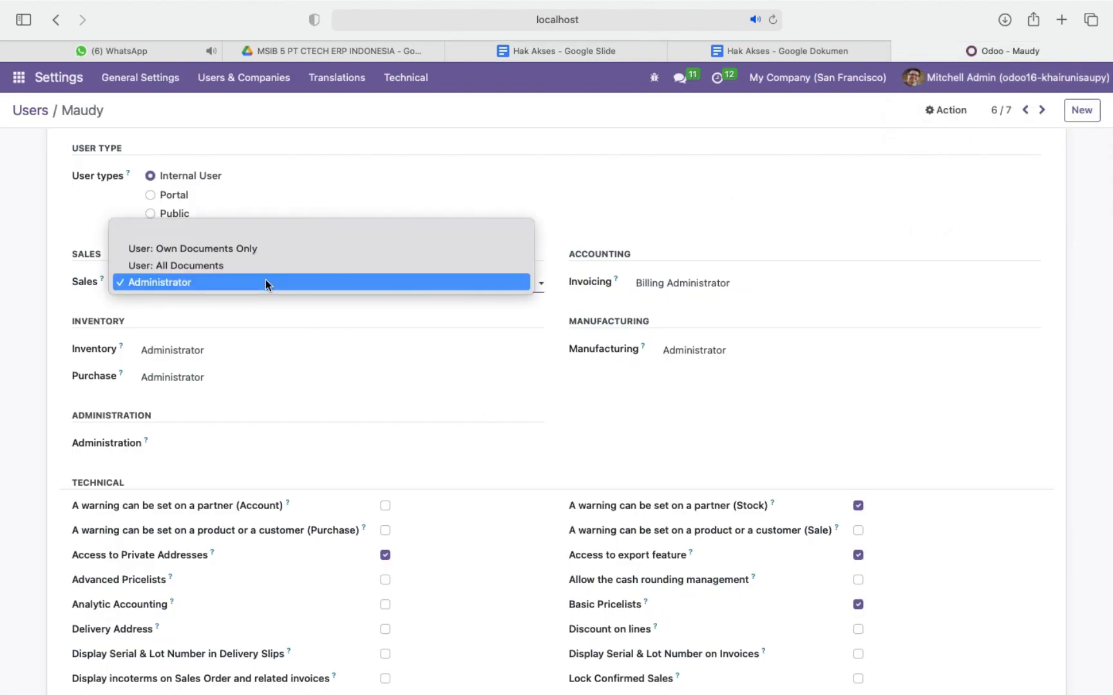
{"action": "left_click", "coordinate": [308, 231]}
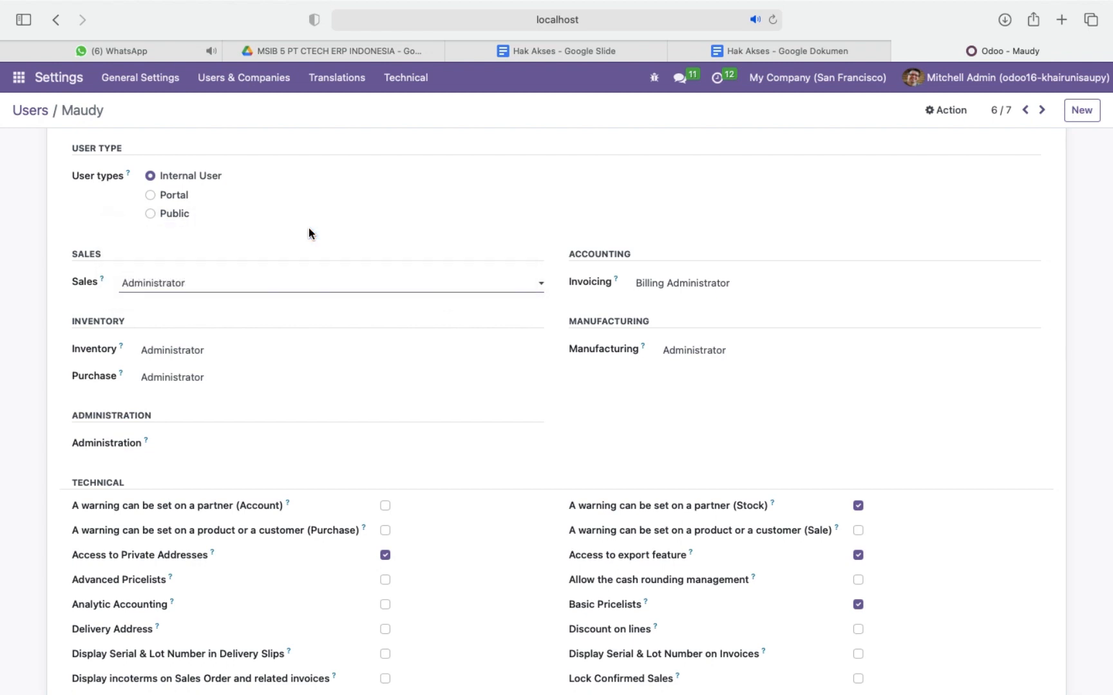
{"action": "left_click", "coordinate": [407, 356]}
{"action": "left_click", "coordinate": [428, 348]}
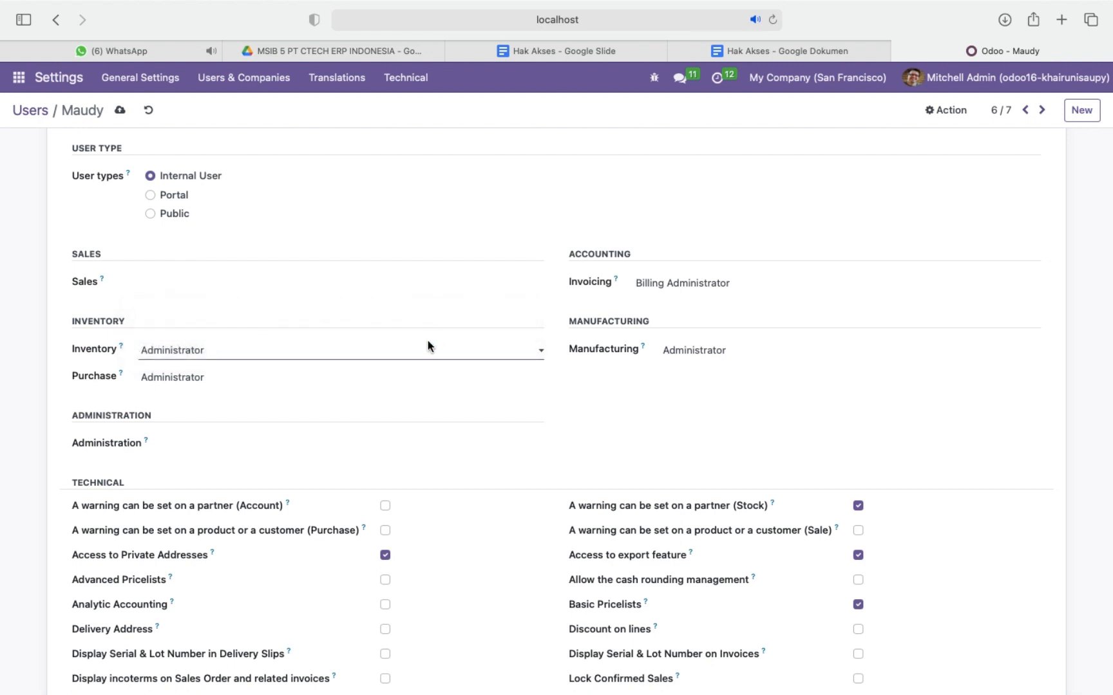
{"action": "left_click", "coordinate": [409, 379]}
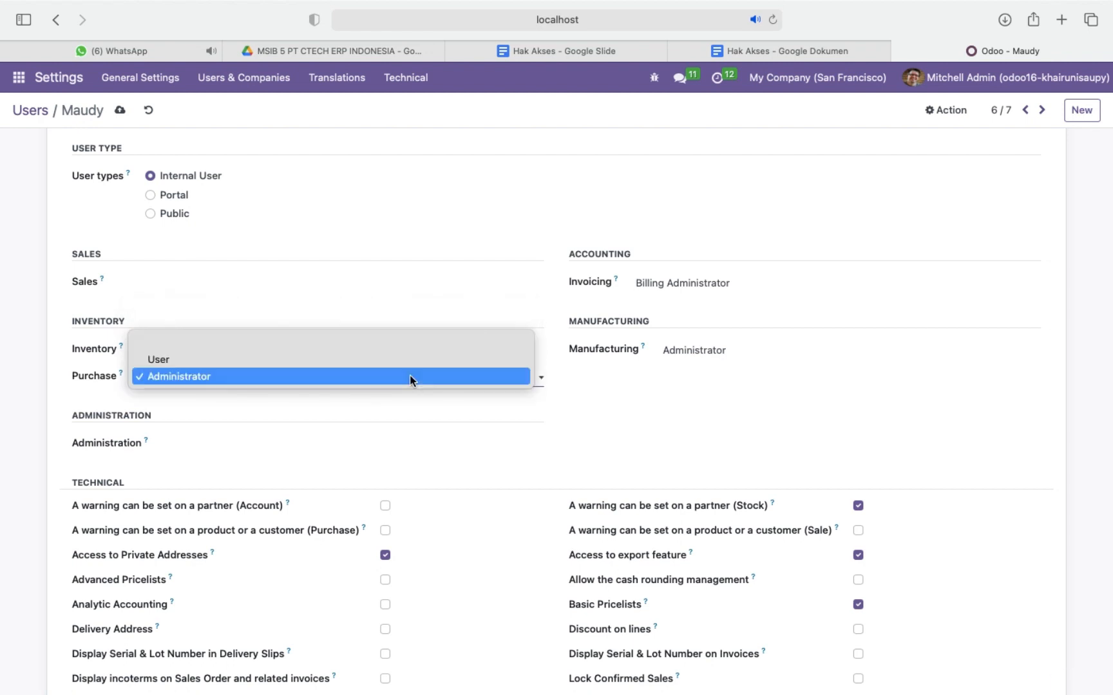
{"action": "left_click", "coordinate": [342, 377]}
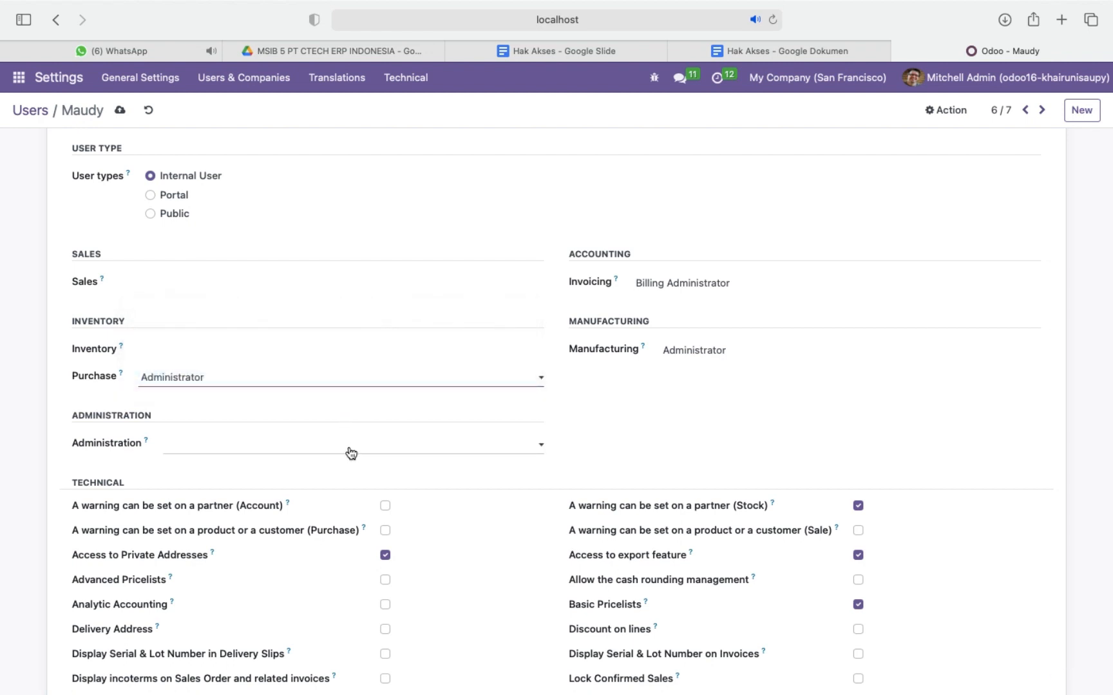
Leave the purchase manager's Administration access blank and clear the Invoicing and Manufacturing access.
{"action": "left_click", "coordinate": [351, 453]}
{"action": "left_click", "coordinate": [340, 437]}
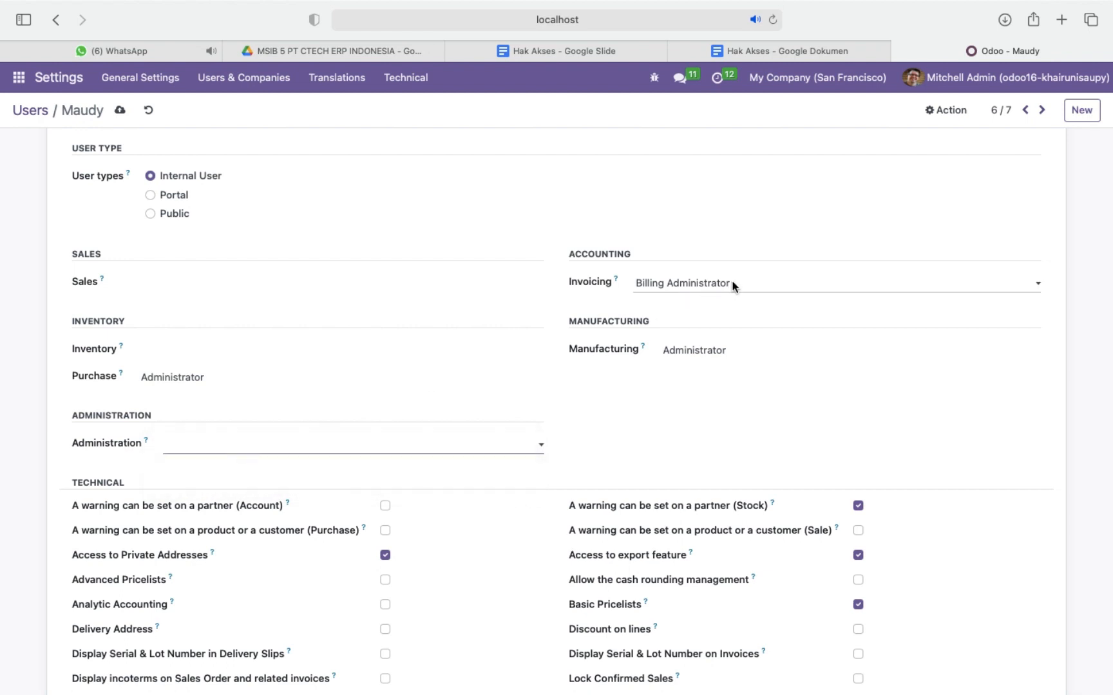
{"action": "left_click", "coordinate": [734, 287]}
{"action": "left_click", "coordinate": [756, 244]}
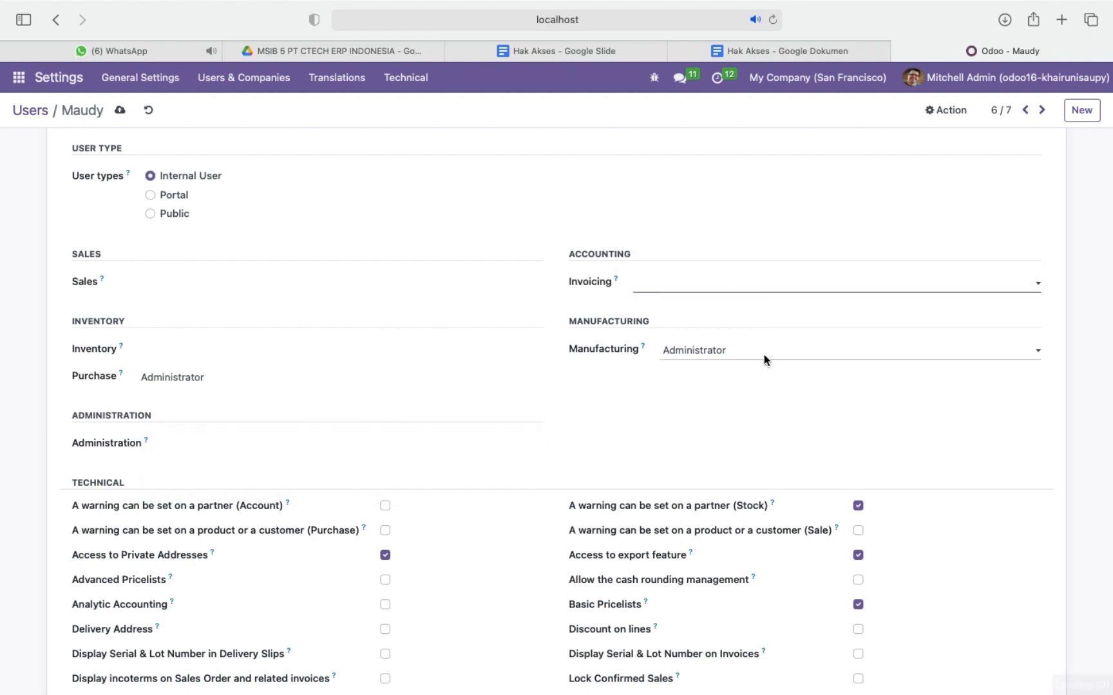
{"action": "left_click", "coordinate": [765, 353]}
{"action": "left_click", "coordinate": [777, 312]}
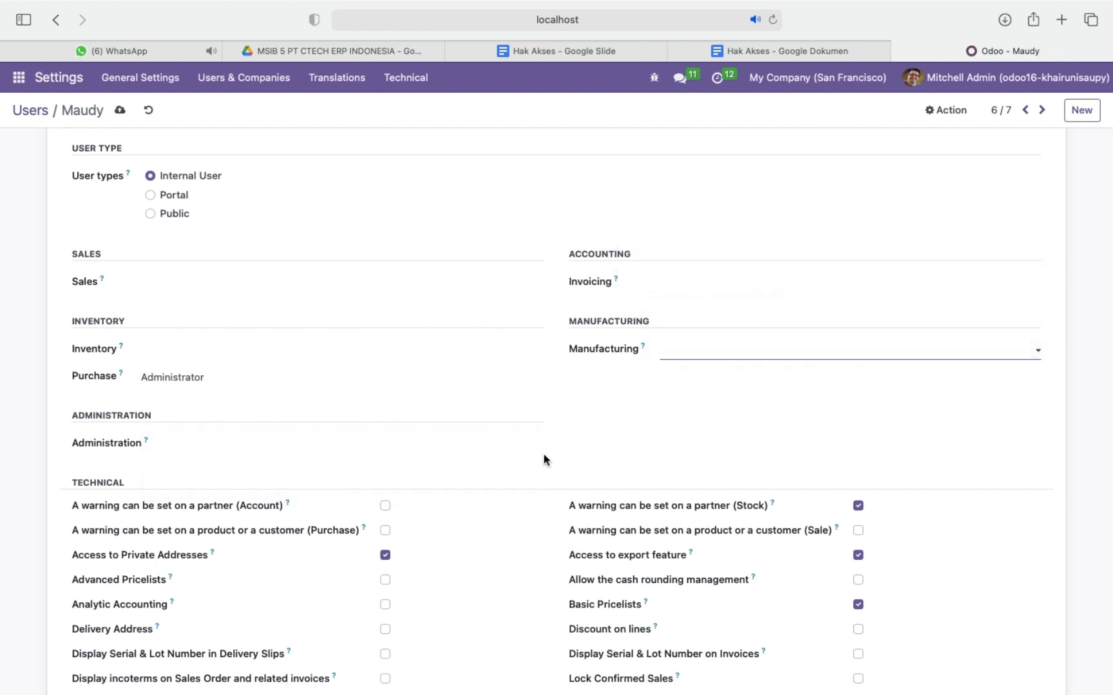
Disable Contact Creation under the purchase manager's extra rights and save the user record.
{"action": "scroll", "coordinate": [544, 457], "scroll_direction": "down", "scroll_amount": 10}
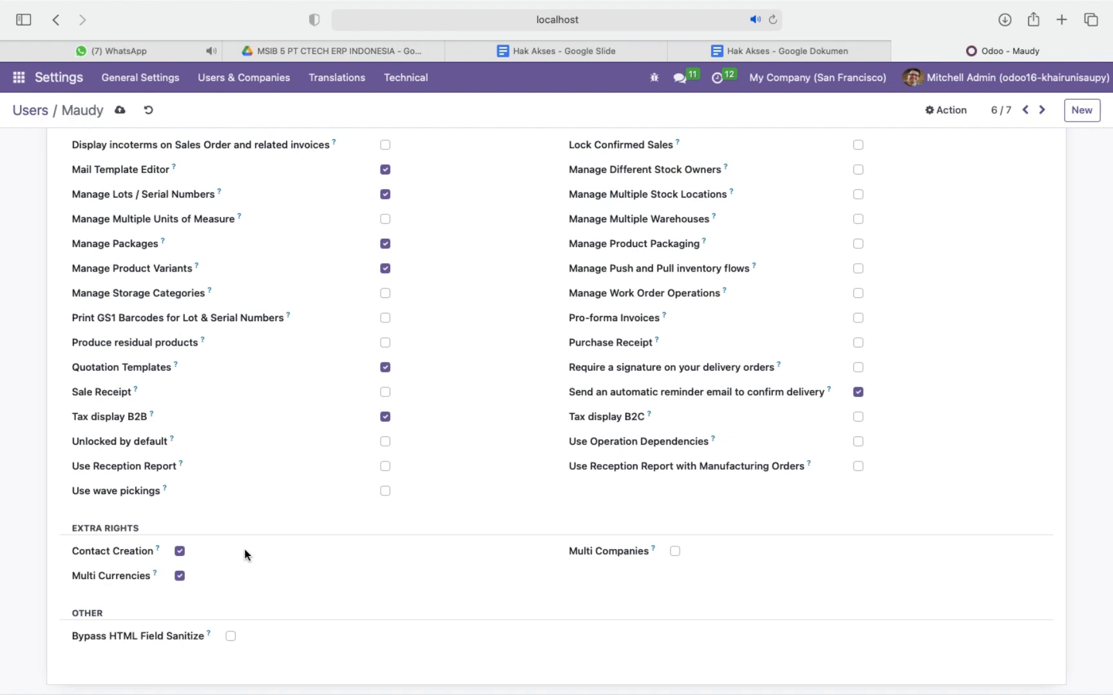
{"action": "left_click", "coordinate": [180, 552]}
{"action": "scroll", "coordinate": [497, 412], "scroll_direction": "up", "scroll_amount": 2}
{"action": "scroll", "coordinate": [496, 412], "scroll_direction": "up", "scroll_amount": 15}
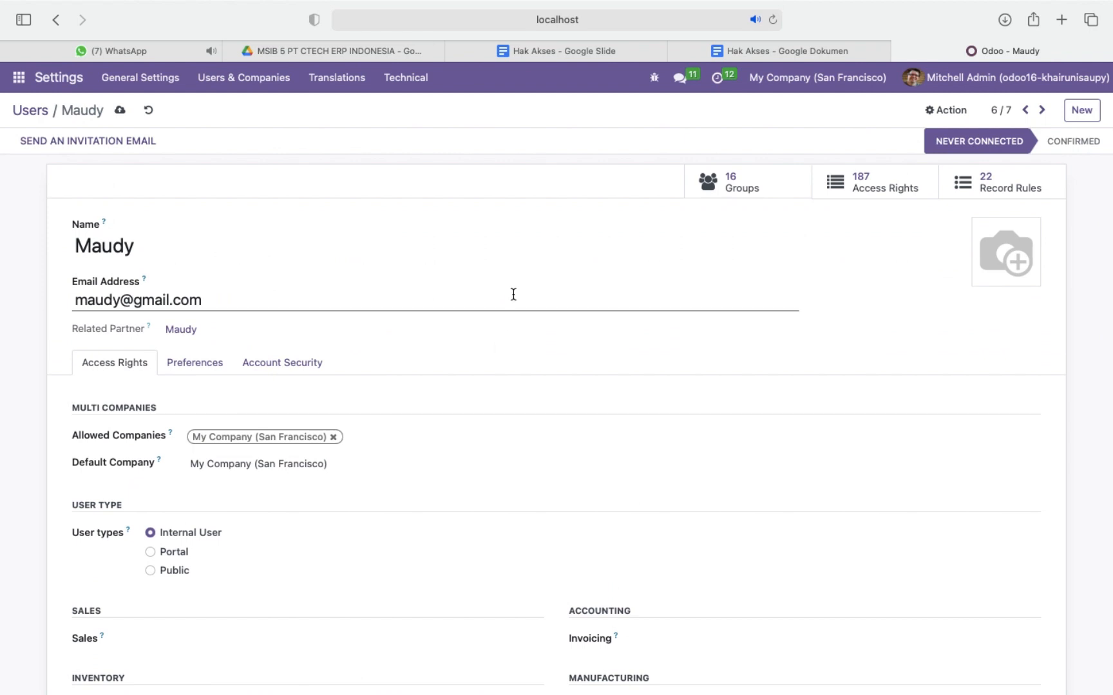
{"action": "left_click", "coordinate": [120, 114]}
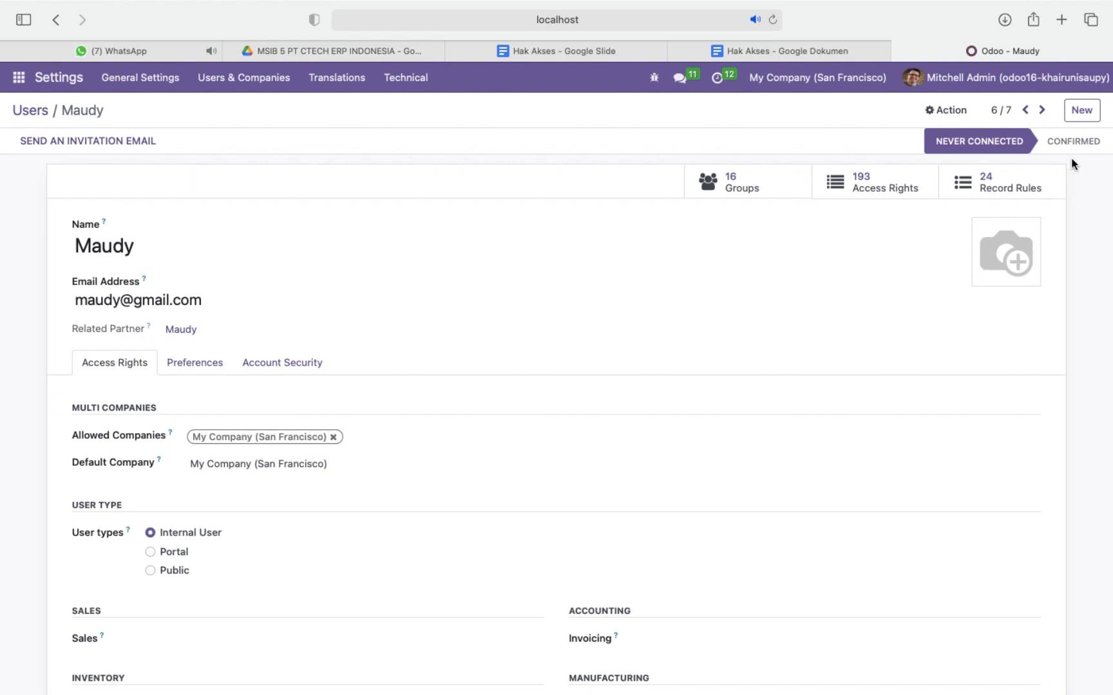
Open the purchase staff user's record, check the role on the Skenario slide in Google Slides, and return to Odoo.
{"action": "left_click", "coordinate": [1028, 110]}
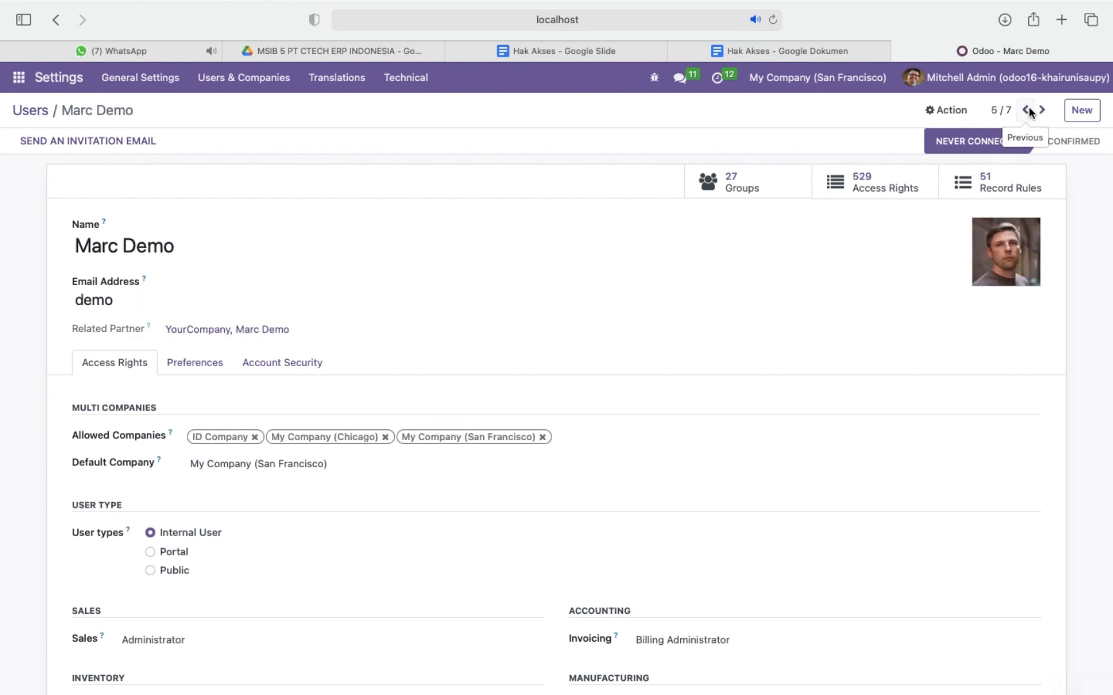
{"action": "left_click", "coordinate": [1028, 111]}
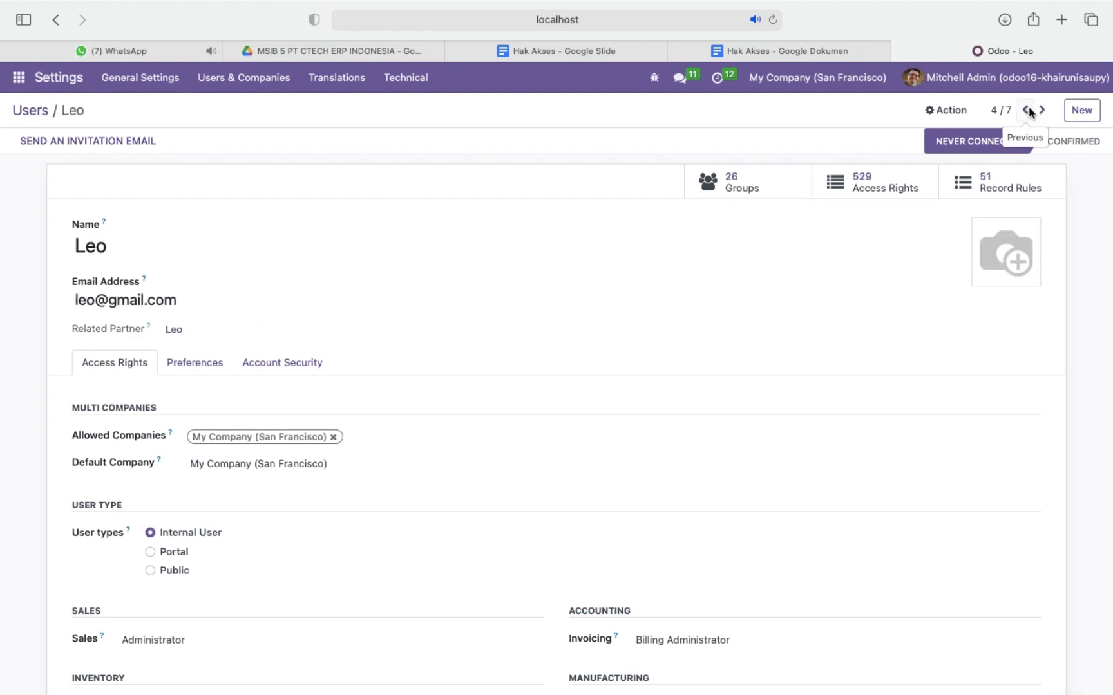
{"action": "scroll", "coordinate": [621, 310], "scroll_direction": "down", "scroll_amount": 5}
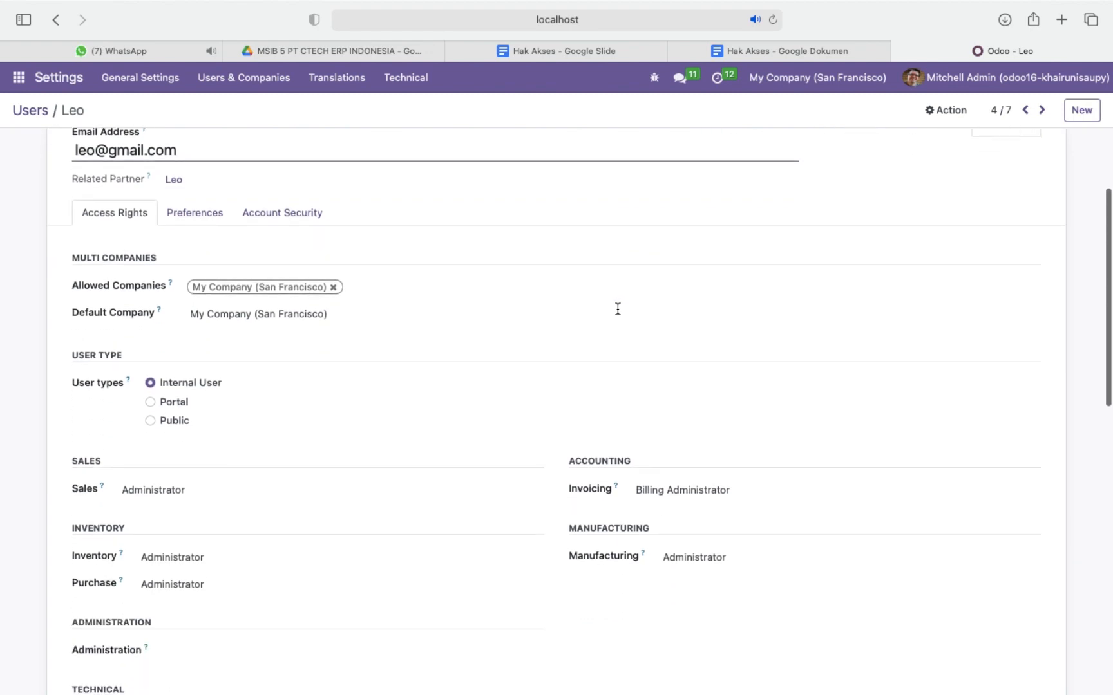
{"action": "left_click", "coordinate": [589, 44]}
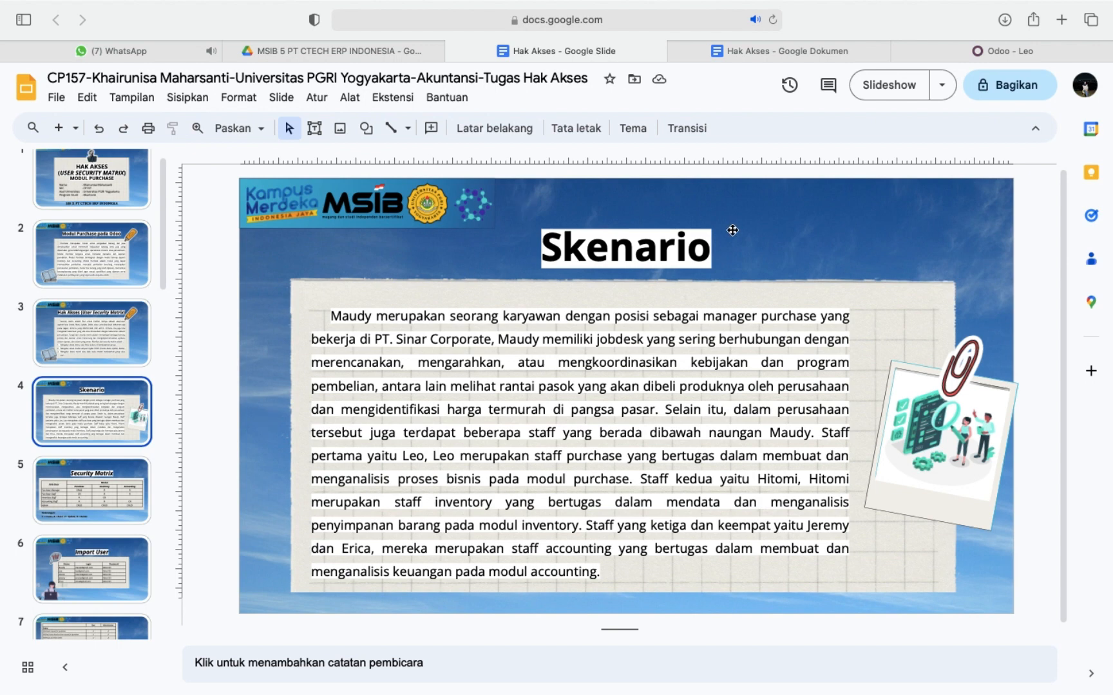
{"action": "left_click", "coordinate": [991, 52]}
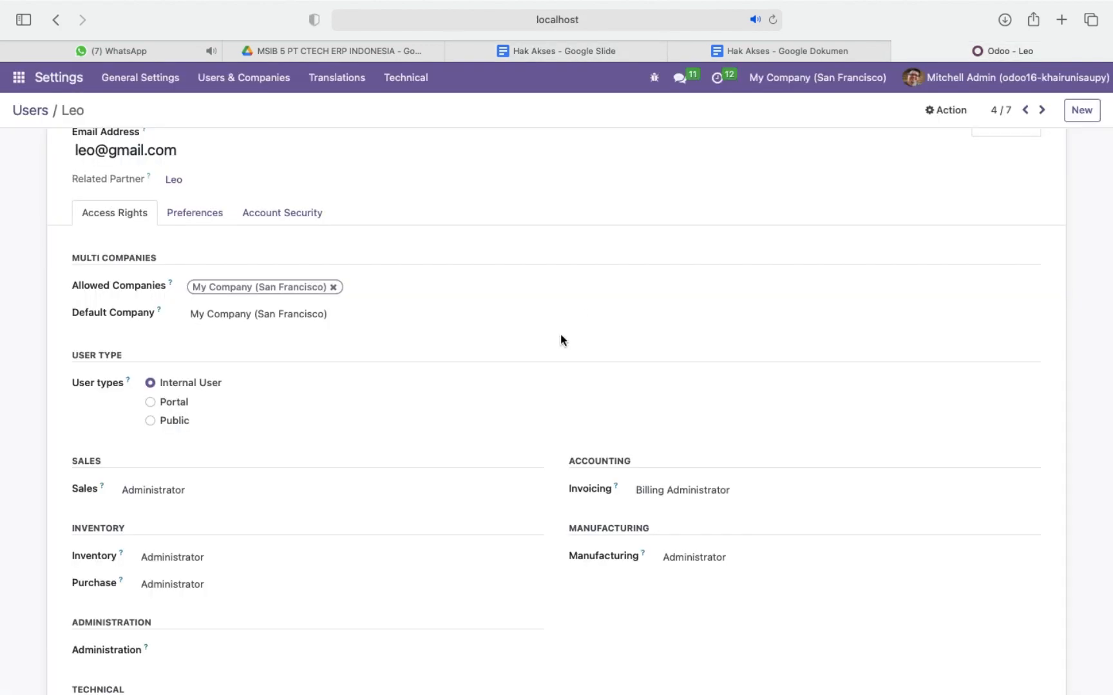
Set the purchase staff user's Sales and Inventory access to blank and Purchase access to User.
{"action": "scroll", "coordinate": [560, 333], "scroll_direction": "down", "scroll_amount": 5}
{"action": "left_click", "coordinate": [377, 285]}
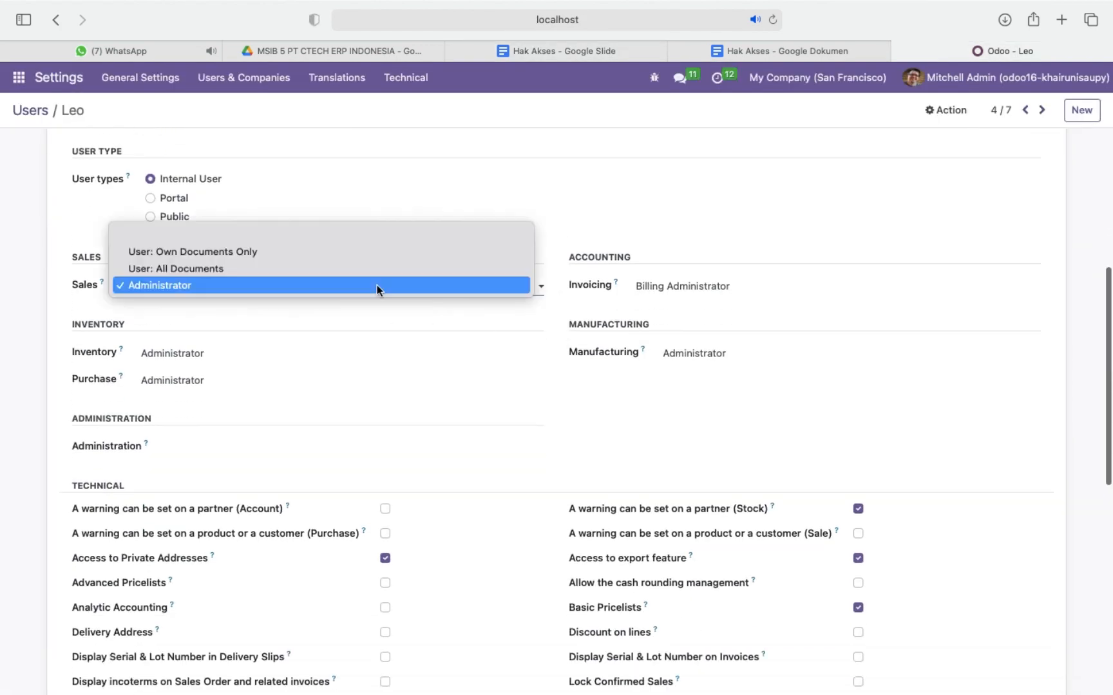
{"action": "left_click", "coordinate": [356, 232]}
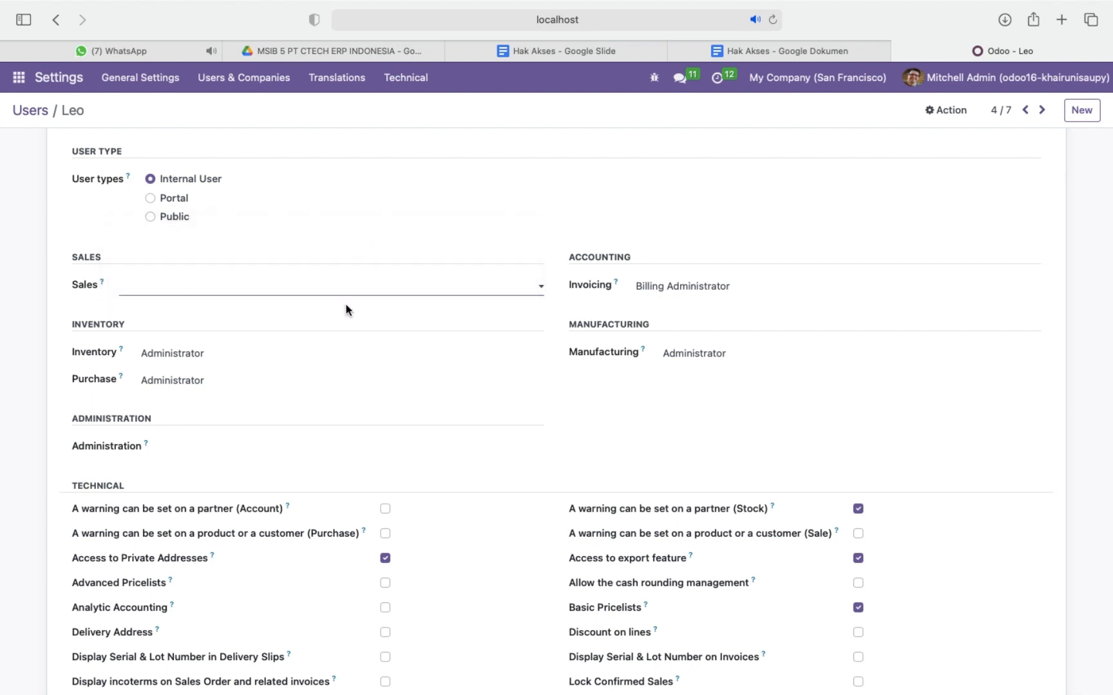
{"action": "left_click", "coordinate": [356, 358]}
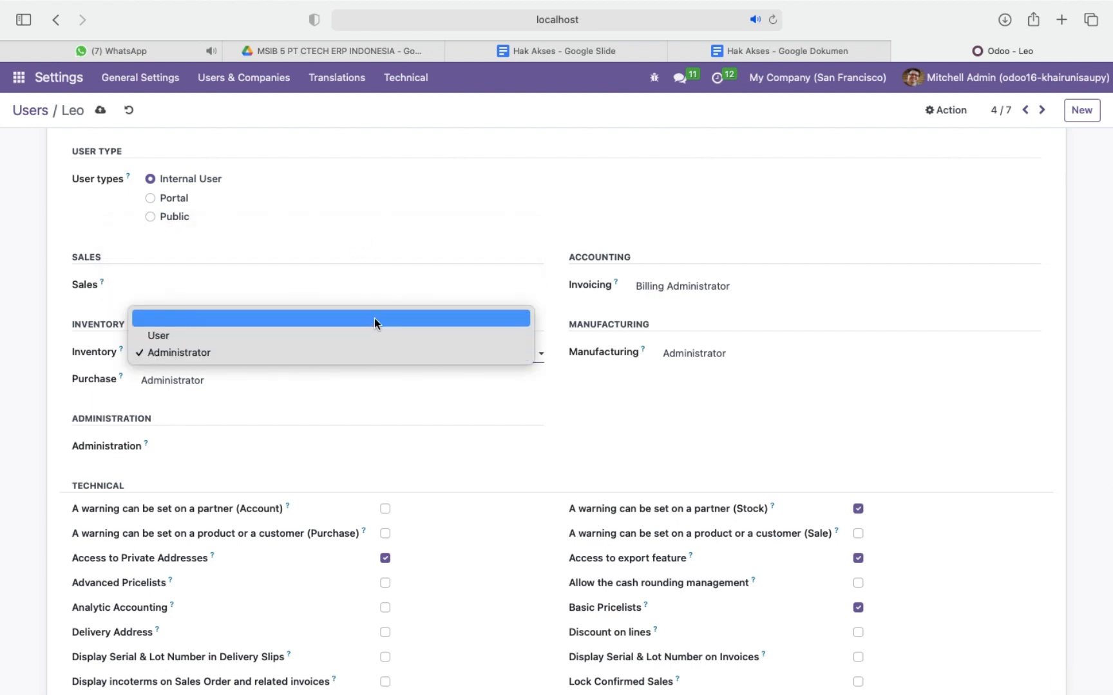
{"action": "left_click", "coordinate": [373, 318]}
{"action": "left_click", "coordinate": [387, 376]}
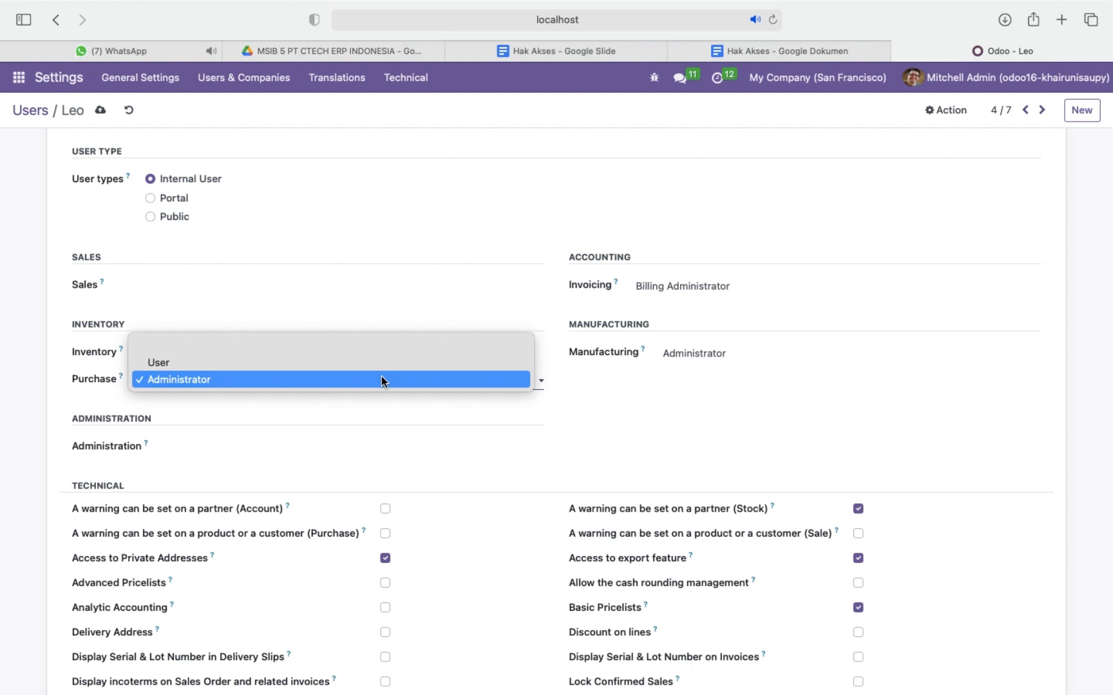
{"action": "left_click", "coordinate": [299, 361]}
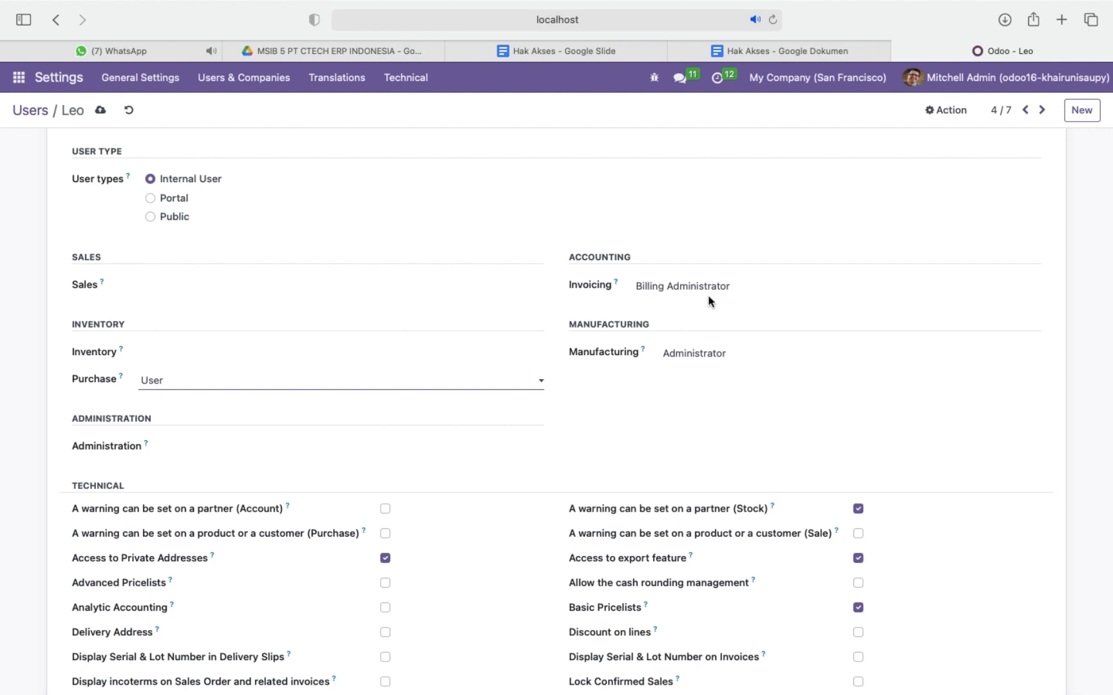
Clear the purchase staff user's Invoicing and Manufacturing access.
{"action": "left_click", "coordinate": [724, 288]}
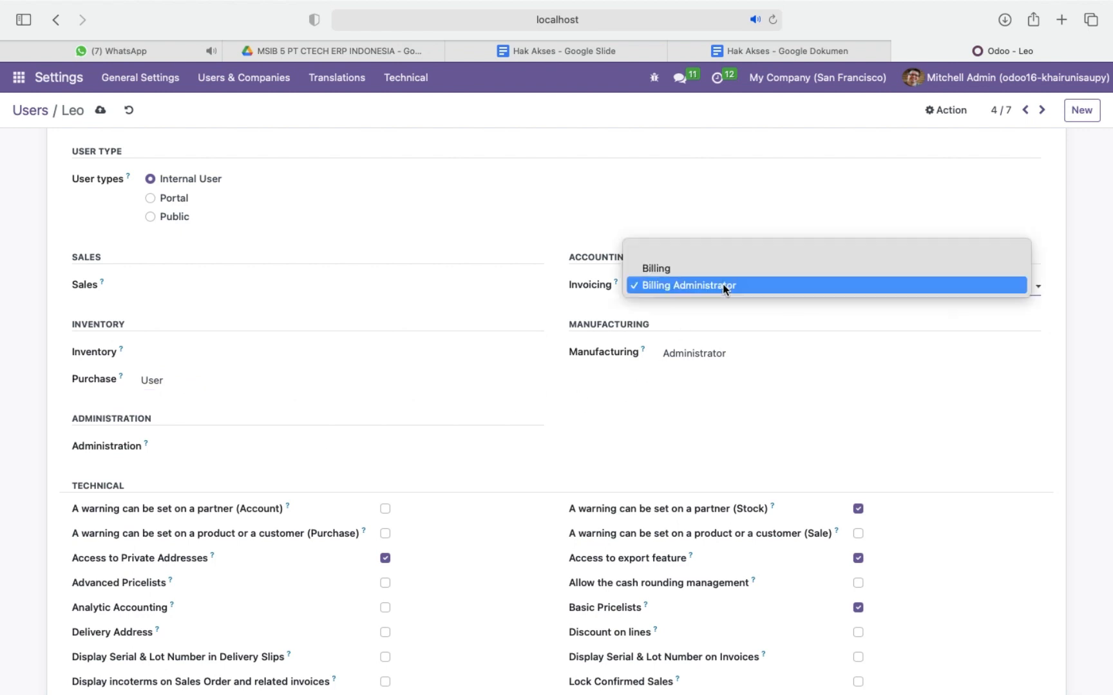
{"action": "left_click", "coordinate": [721, 251]}
{"action": "left_click", "coordinate": [738, 356]}
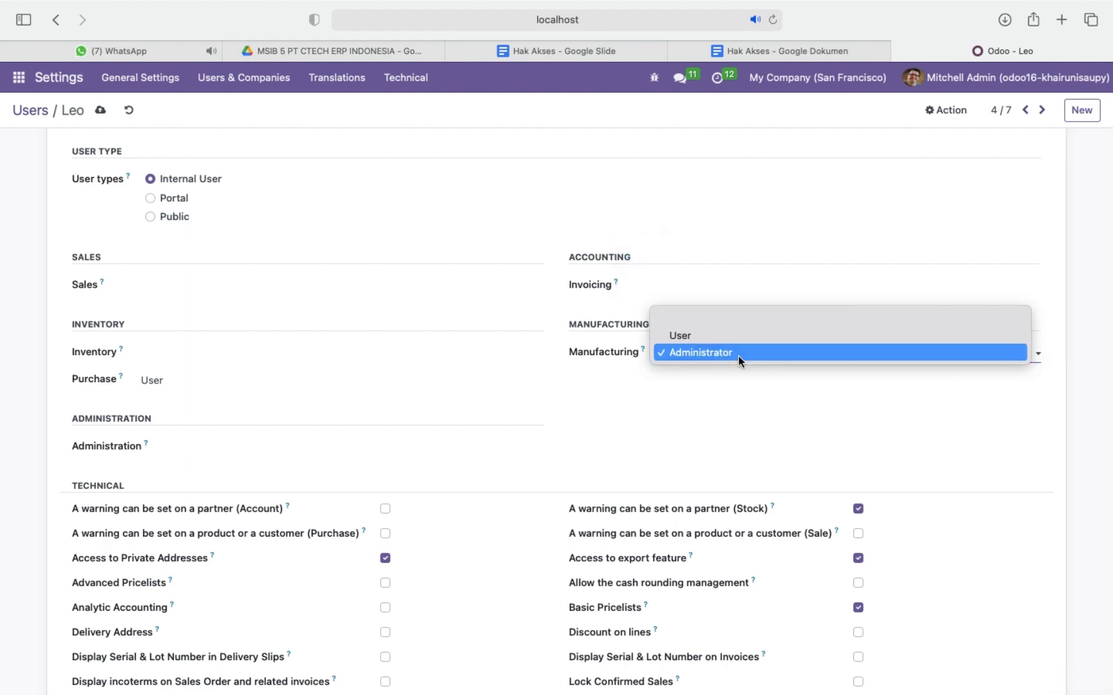
{"action": "left_click", "coordinate": [746, 322]}
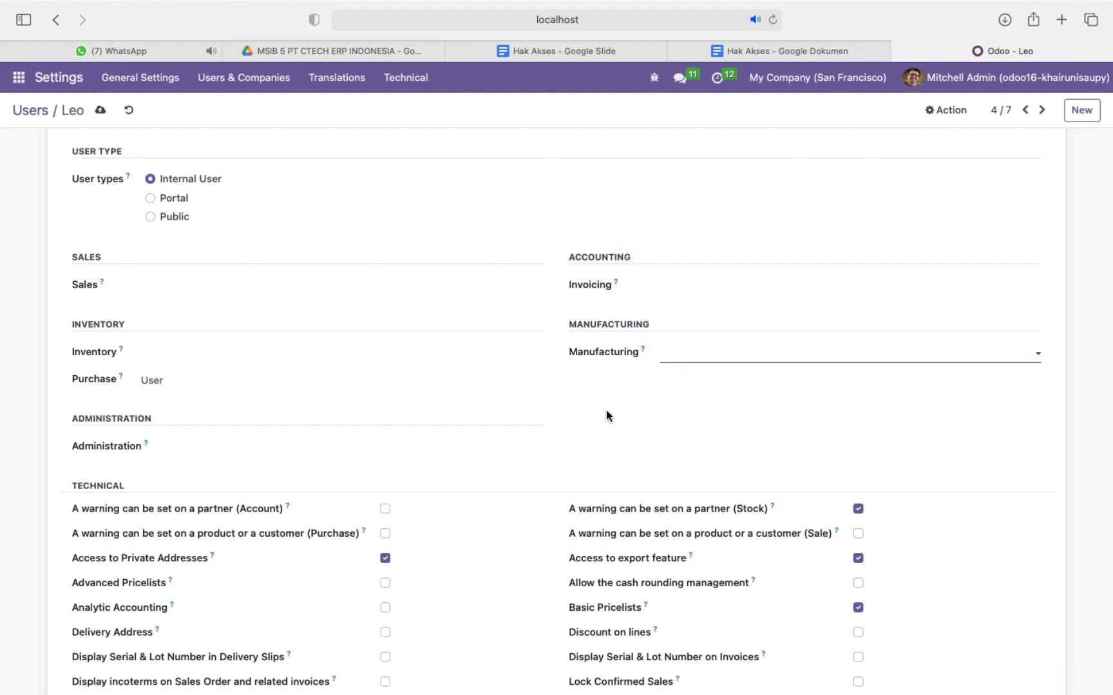
Disable Contact Creation under the purchase staff user's extra rights and save the record.
{"action": "scroll", "coordinate": [540, 455], "scroll_direction": "down", "scroll_amount": 3}
{"action": "scroll", "coordinate": [539, 456], "scroll_direction": "down", "scroll_amount": 7}
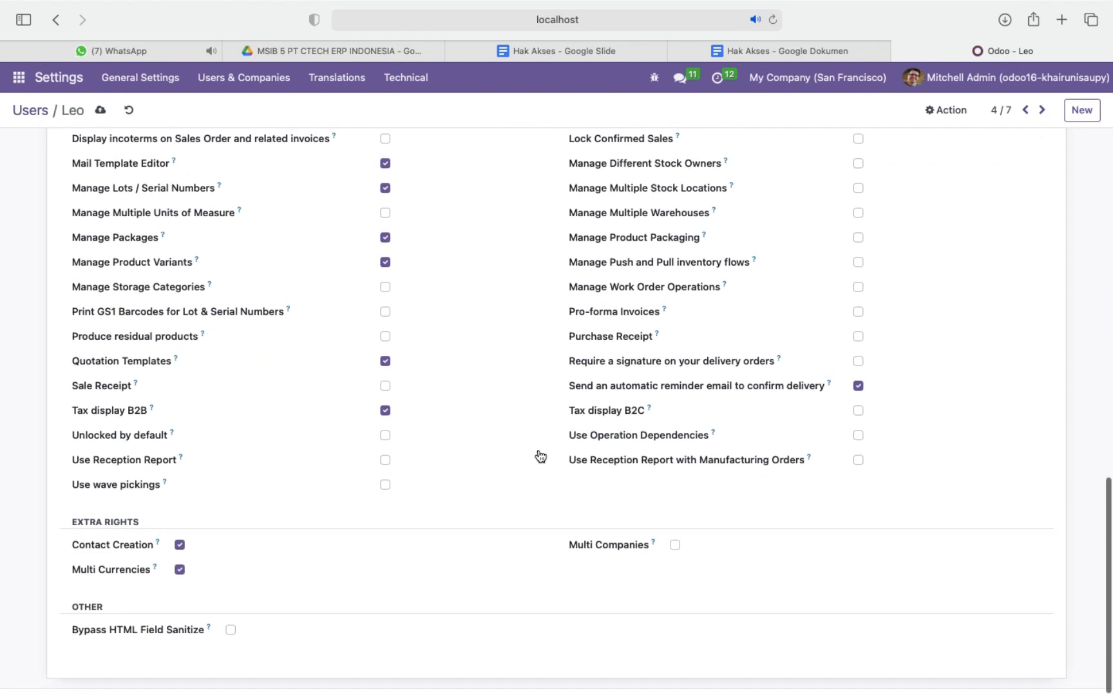
{"action": "left_click", "coordinate": [180, 552]}
{"action": "scroll", "coordinate": [528, 197], "scroll_direction": "up", "scroll_amount": 15}
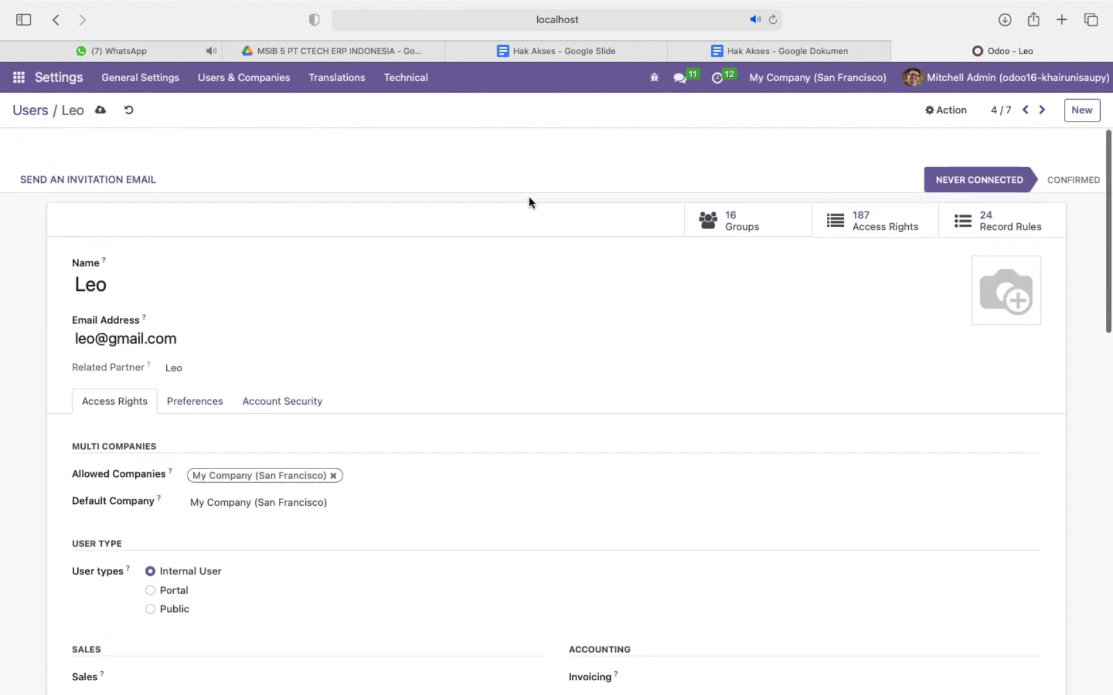
{"action": "left_click", "coordinate": [100, 112]}
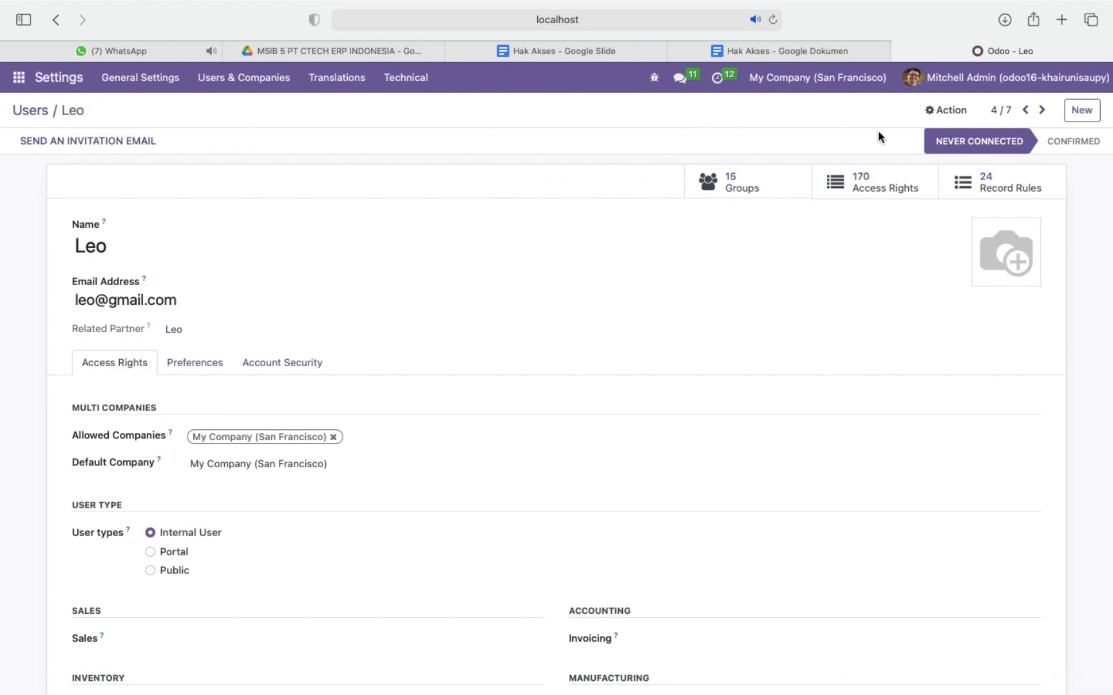
Open the preceding user's record, check that user's role on the Skenario slide in Google Slides, and return to Odoo.
{"action": "left_click", "coordinate": [1026, 110]}
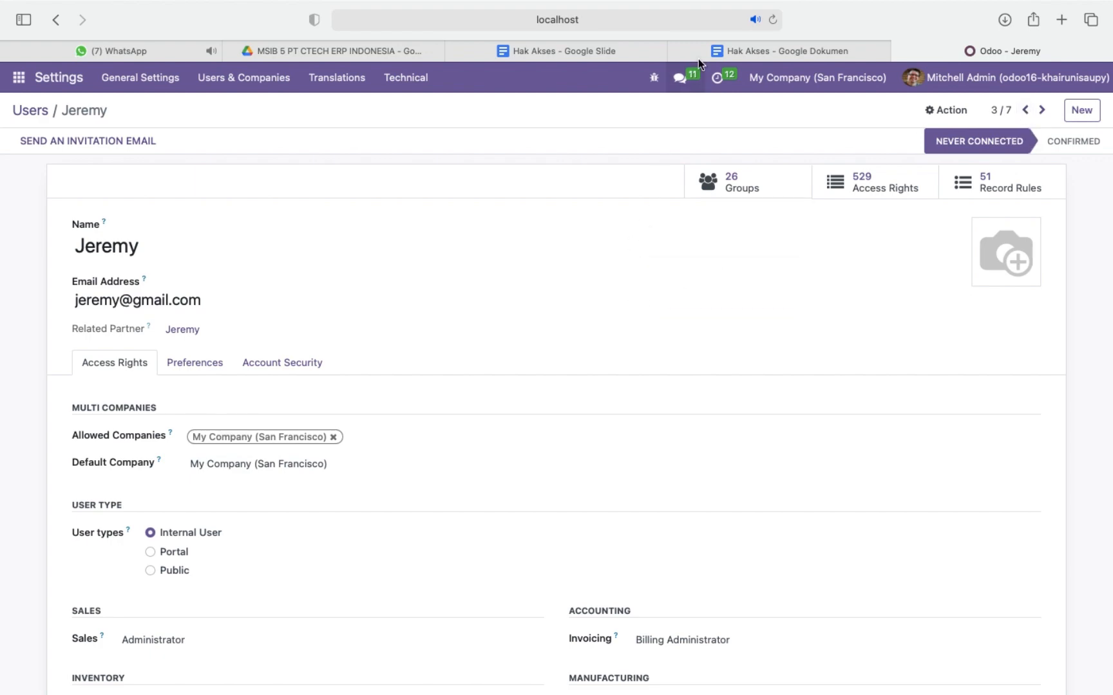
{"action": "left_click", "coordinate": [559, 52]}
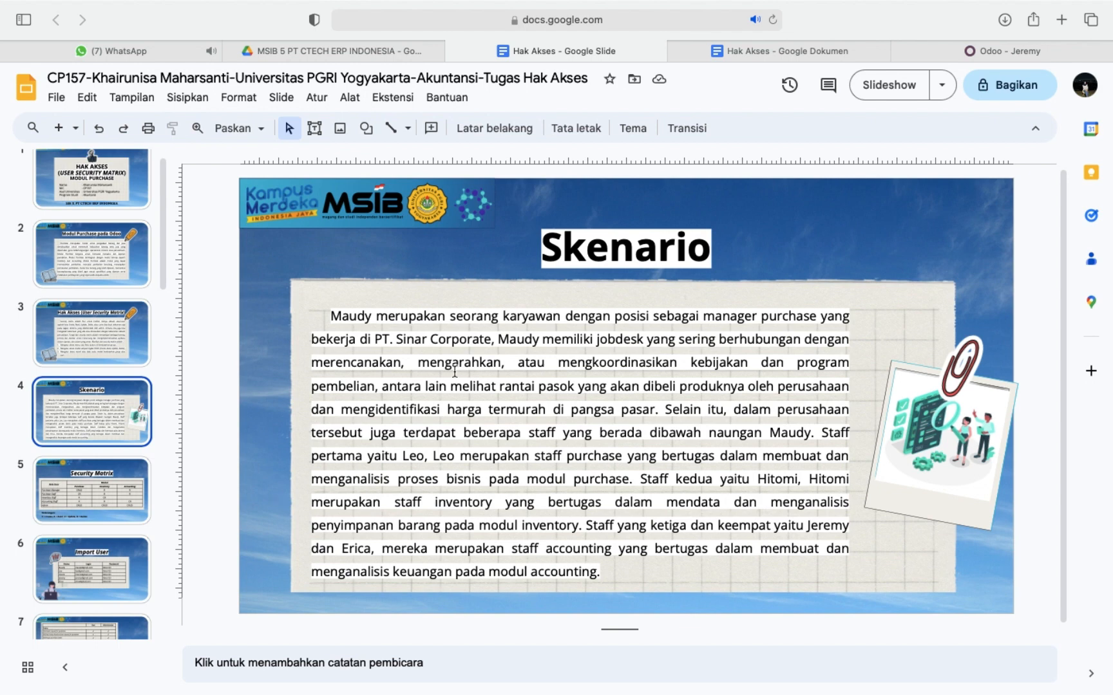
{"action": "left_click", "coordinate": [956, 49]}
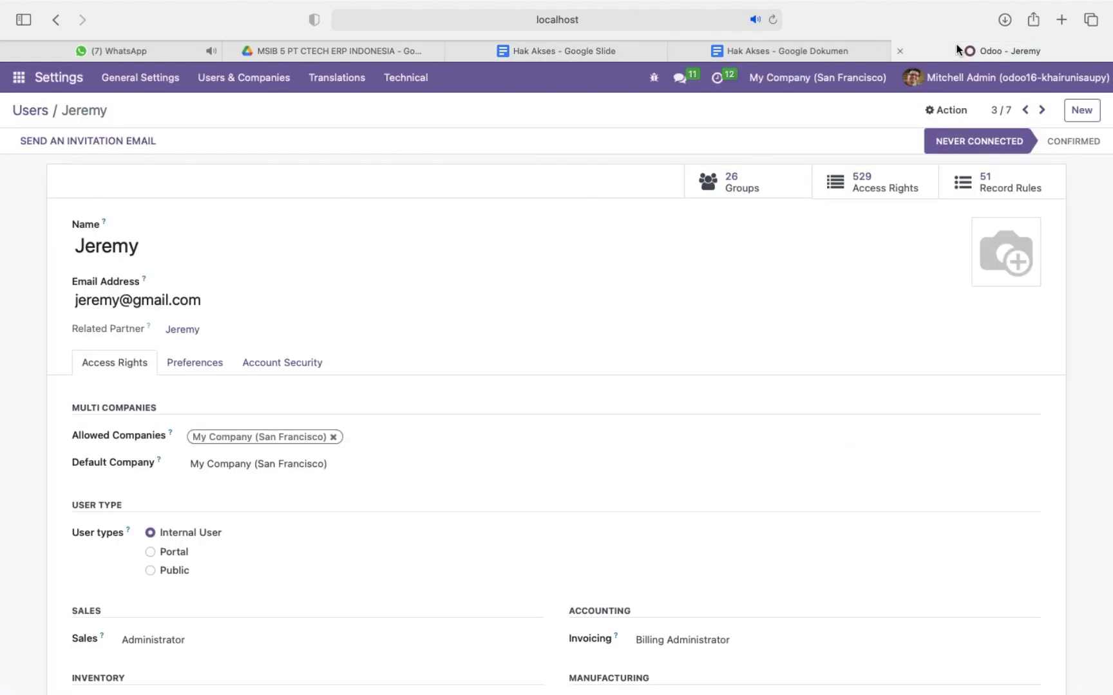
Clear the accounting staff user's Sales, Inventory and Purchase access and keep Administration blank.
{"action": "scroll", "coordinate": [472, 440], "scroll_direction": "down", "scroll_amount": 5}
{"action": "scroll", "coordinate": [472, 441], "scroll_direction": "down", "scroll_amount": 1}
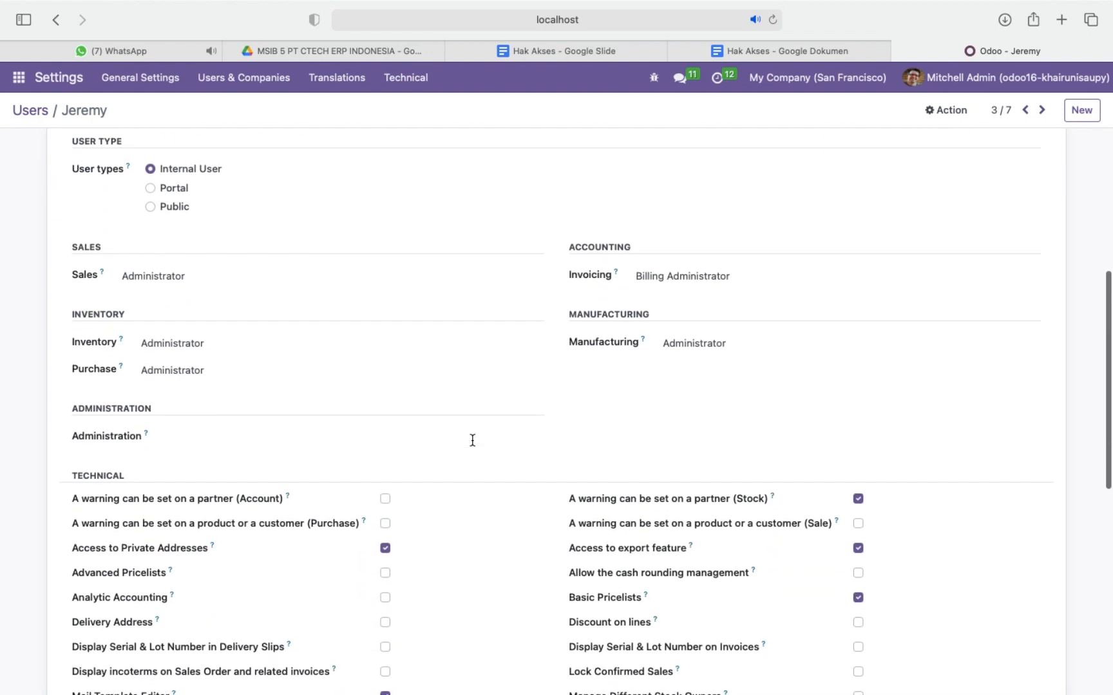
{"action": "left_click", "coordinate": [382, 276]}
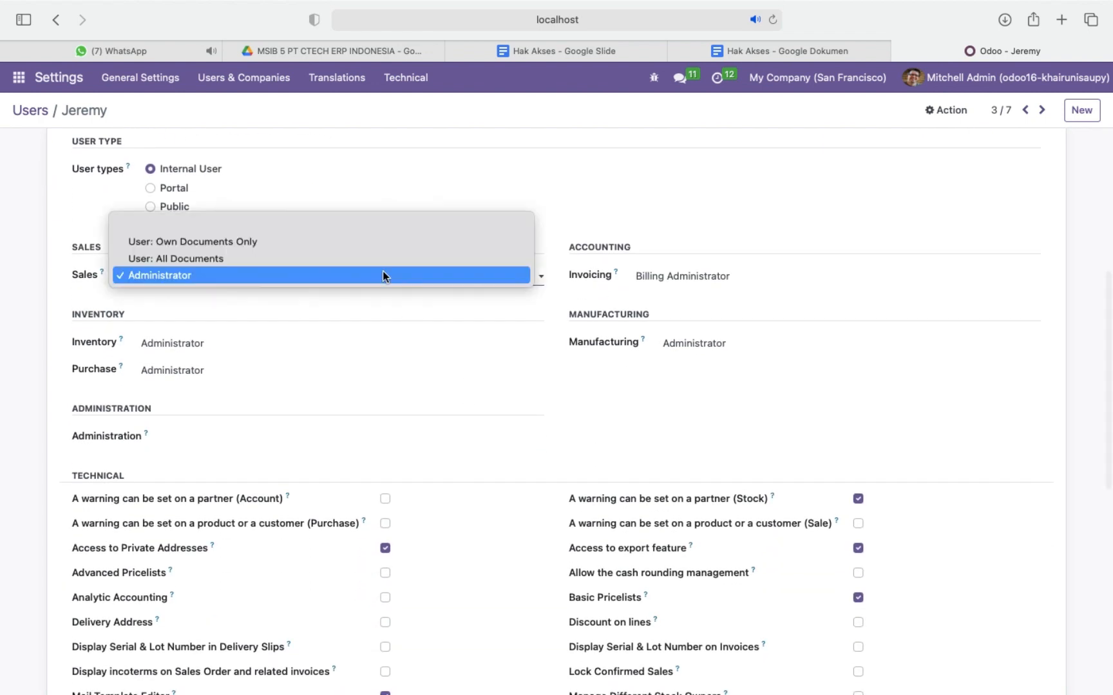
{"action": "left_click", "coordinate": [326, 221]}
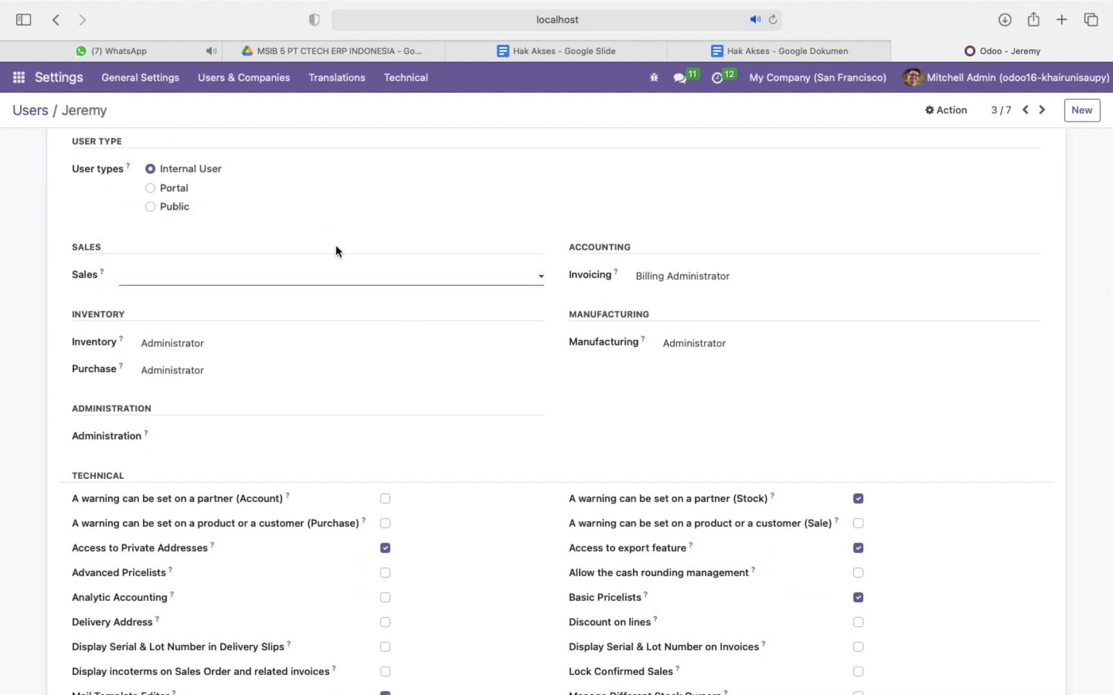
{"action": "left_click", "coordinate": [397, 343]}
{"action": "left_click", "coordinate": [350, 307]}
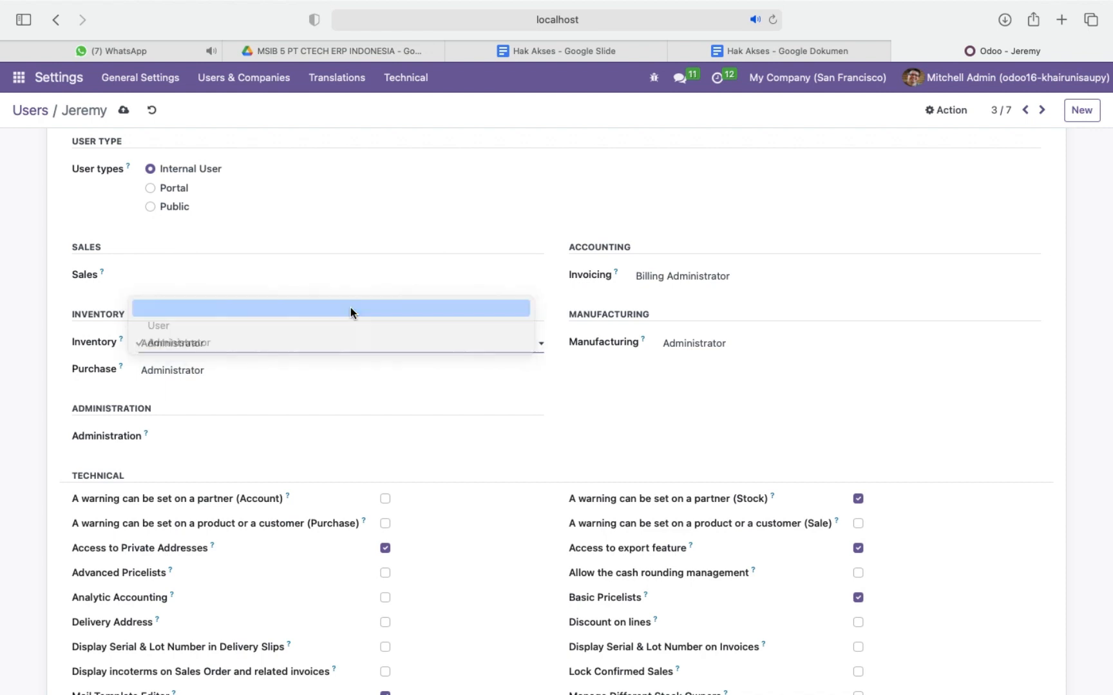
{"action": "left_click", "coordinate": [412, 371]}
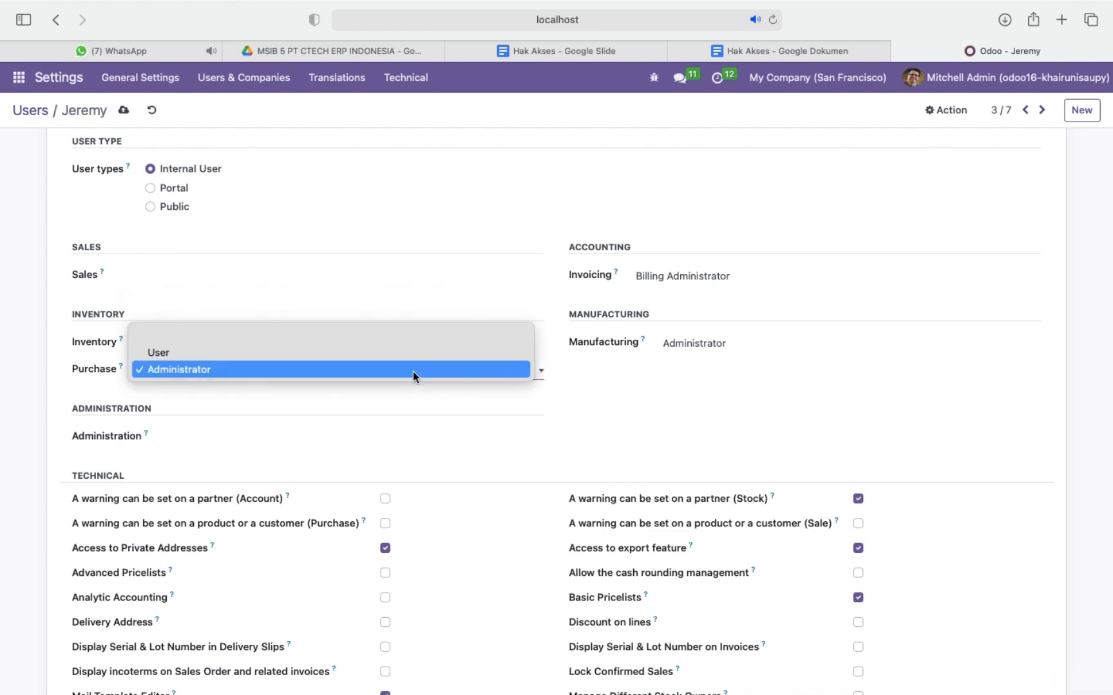
{"action": "left_click", "coordinate": [370, 338]}
{"action": "left_click", "coordinate": [392, 439]}
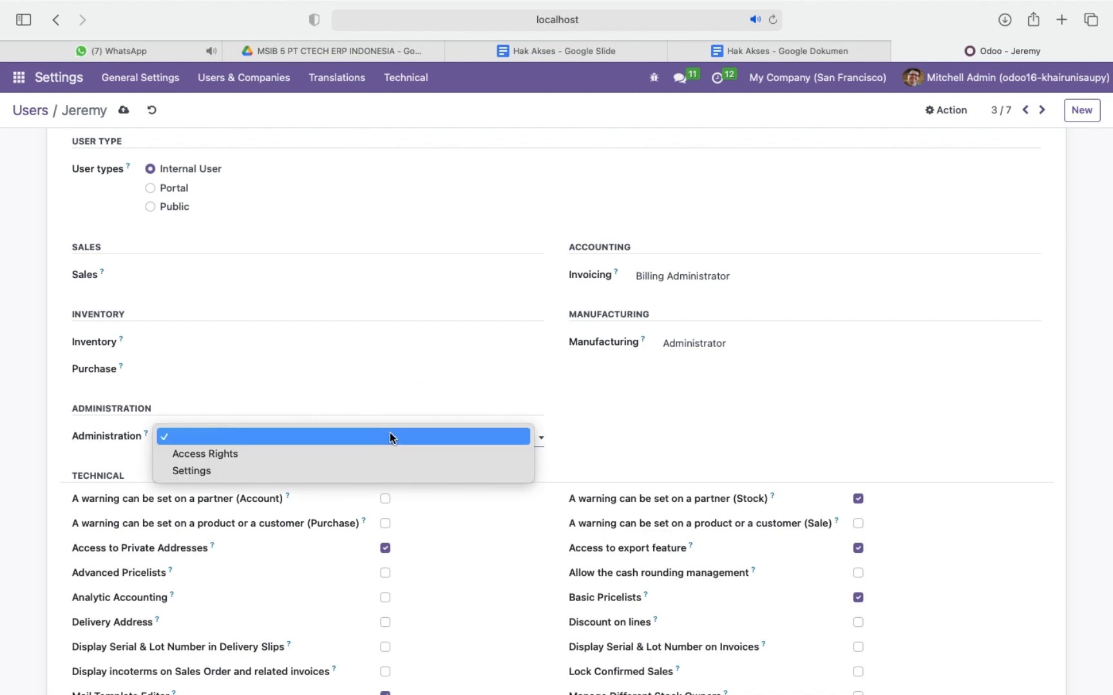
{"action": "left_click", "coordinate": [408, 437]}
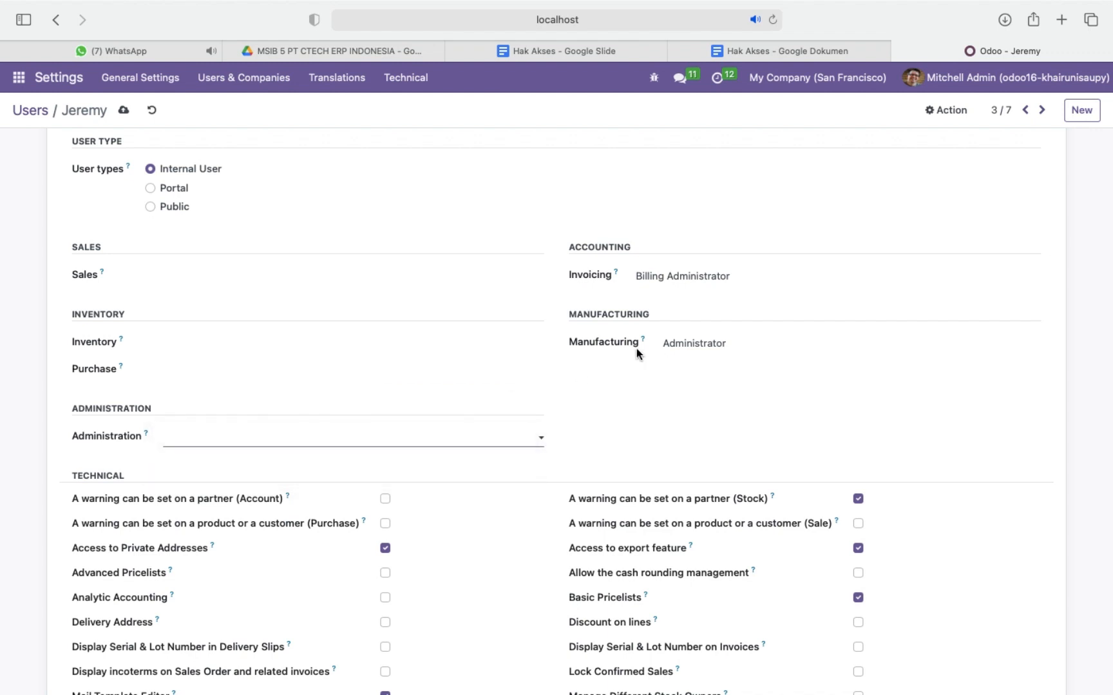
Set the accounting staff user's Invoicing access to Billing and clear the Manufacturing access.
{"action": "left_click", "coordinate": [798, 277]}
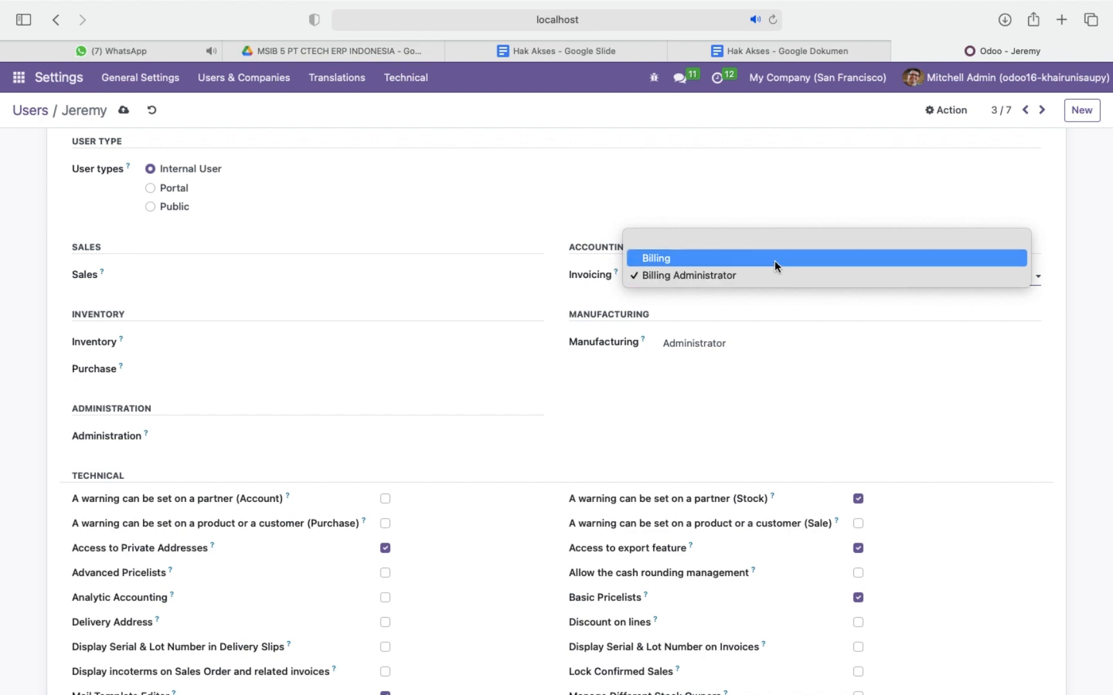
{"action": "left_click", "coordinate": [775, 258]}
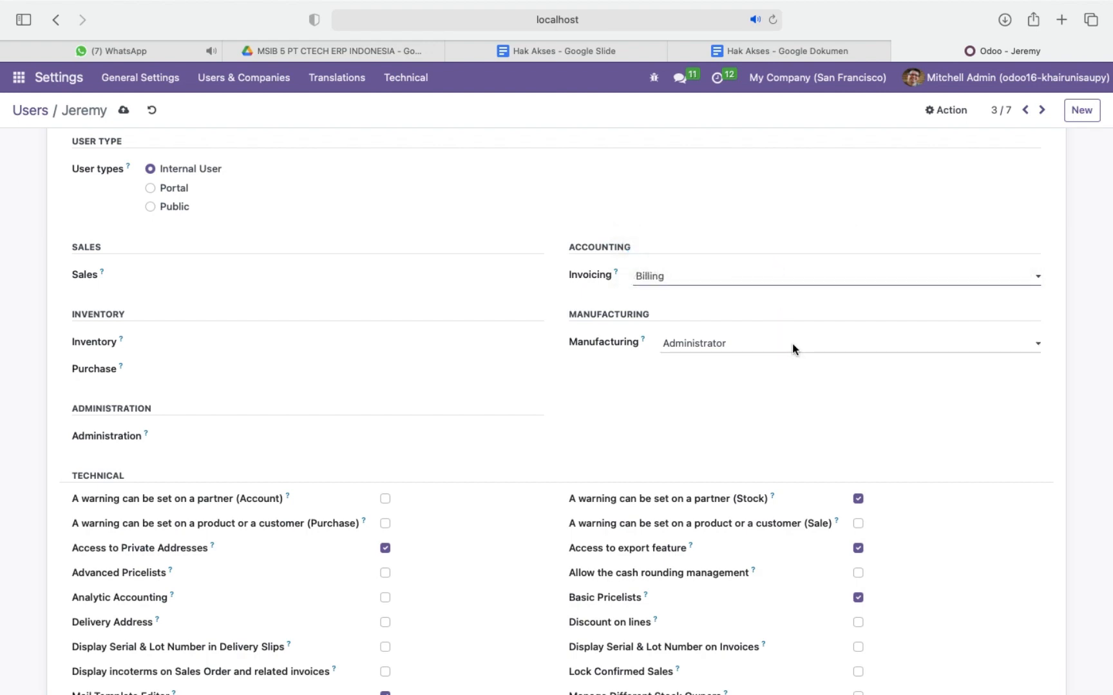
{"action": "left_click", "coordinate": [792, 343]}
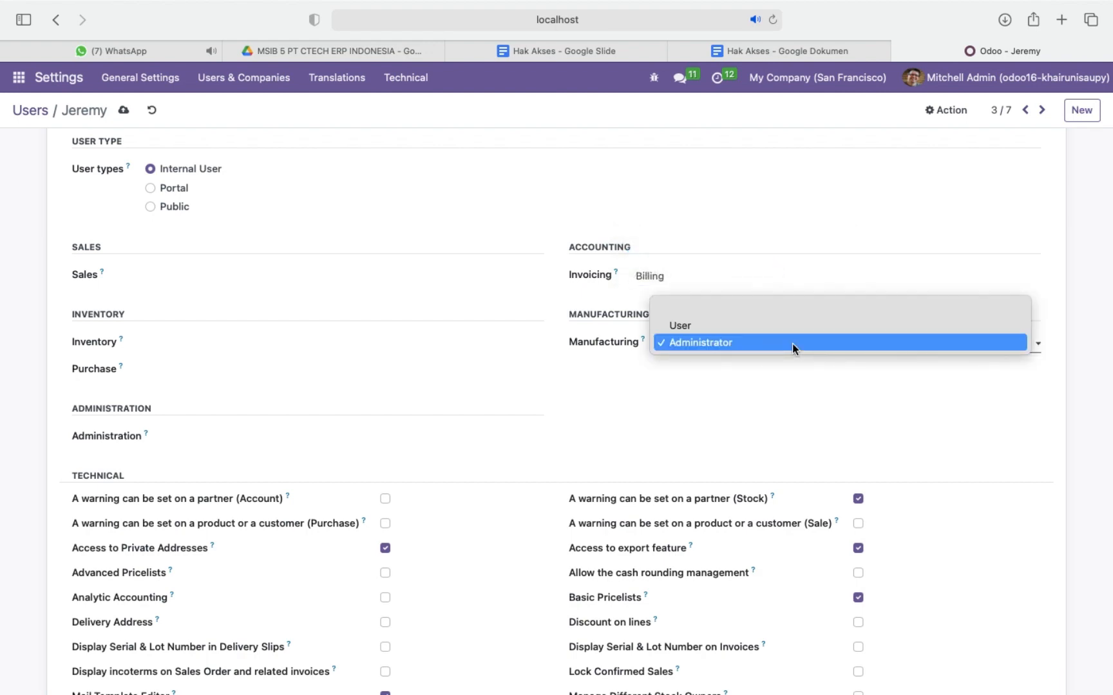
{"action": "left_click", "coordinate": [796, 309]}
Disable Contact Creation under the accounting staff user's extra rights and save the record.
{"action": "scroll", "coordinate": [460, 553], "scroll_direction": "down", "scroll_amount": 10}
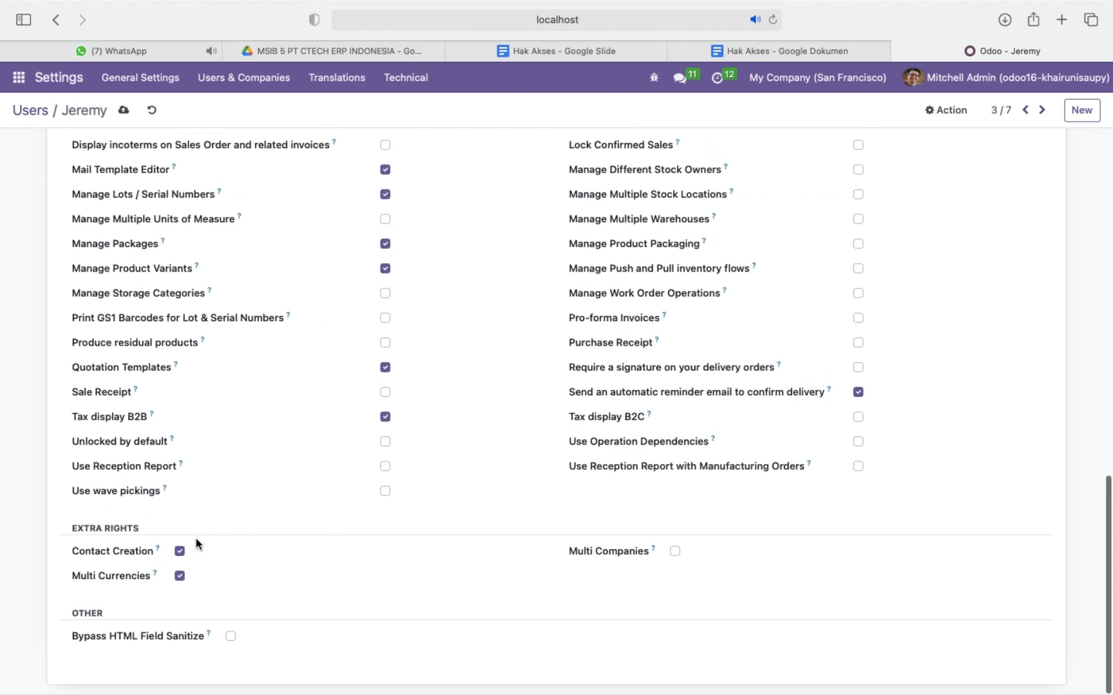
{"action": "left_click", "coordinate": [180, 552]}
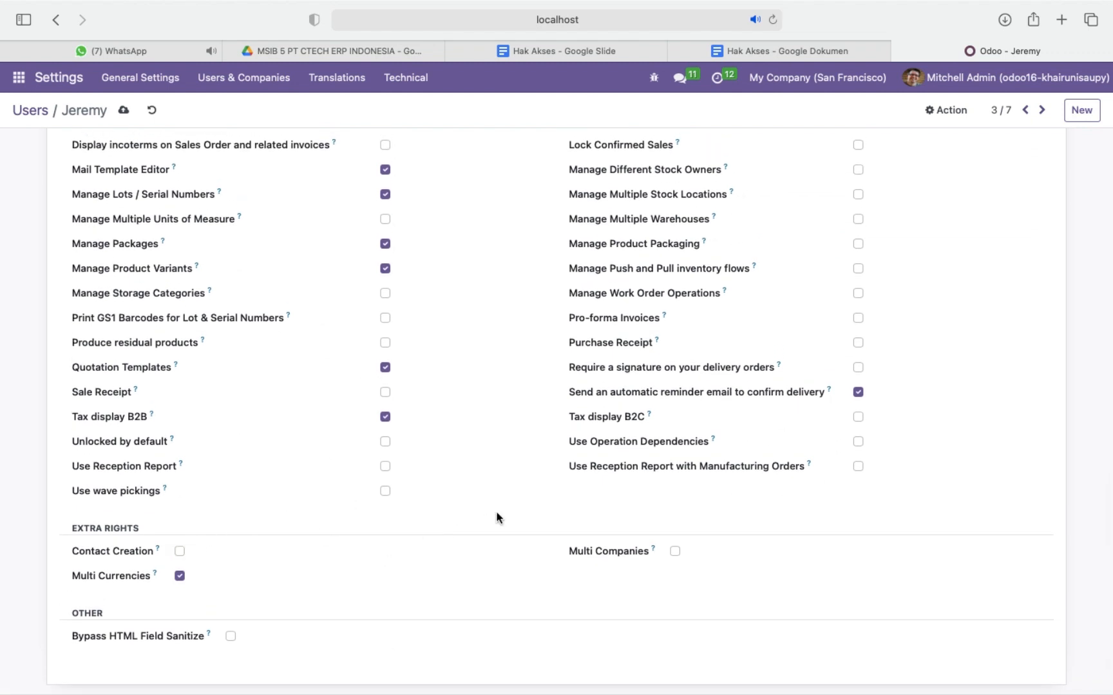
{"action": "scroll", "coordinate": [503, 300], "scroll_direction": "up", "scroll_amount": 10}
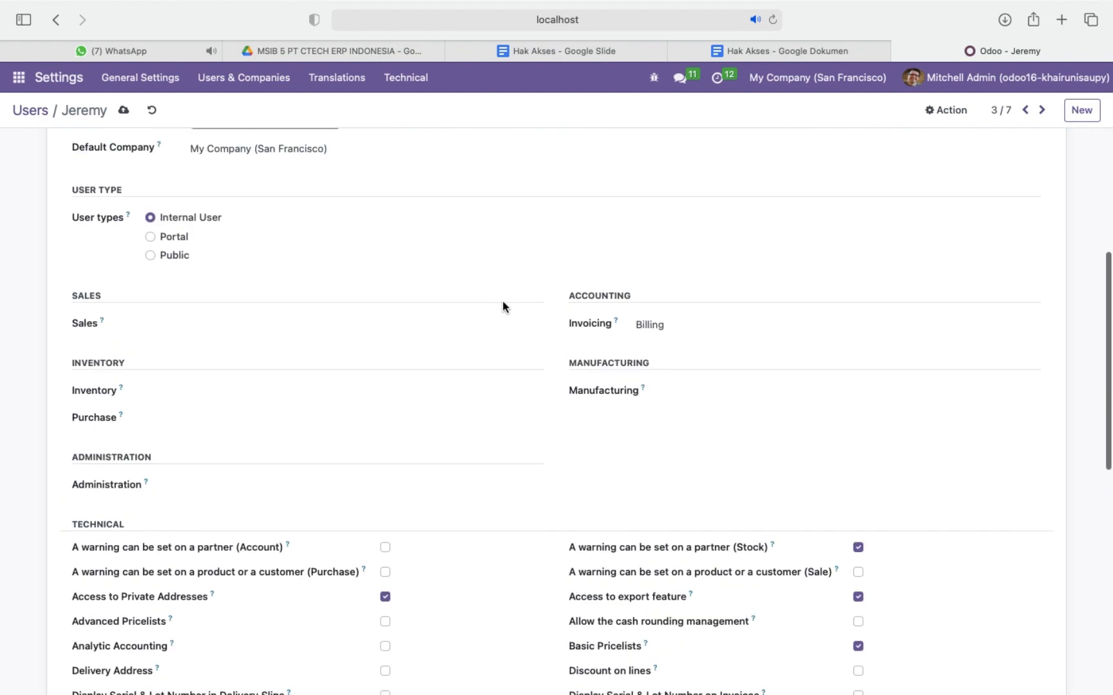
{"action": "left_click", "coordinate": [124, 110]}
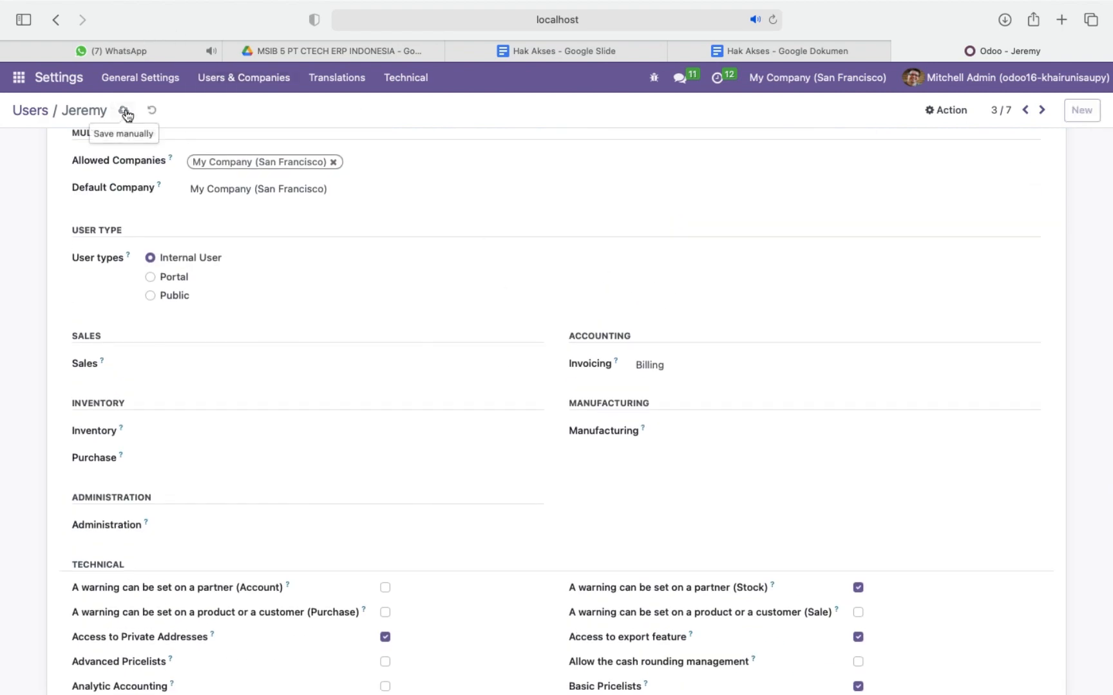
Open the inventory staff user's record, check the role on the Skenario slide in Google Slides, and return to Odoo.
{"action": "left_click", "coordinate": [1026, 111]}
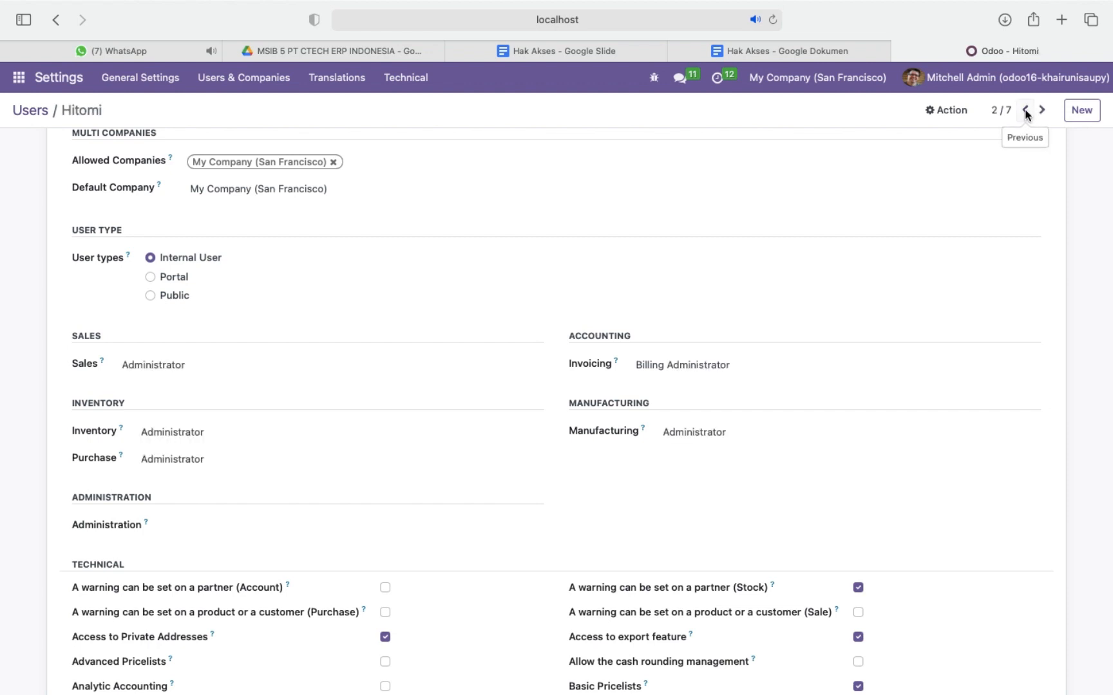
{"action": "scroll", "coordinate": [475, 199], "scroll_direction": "up", "scroll_amount": 5}
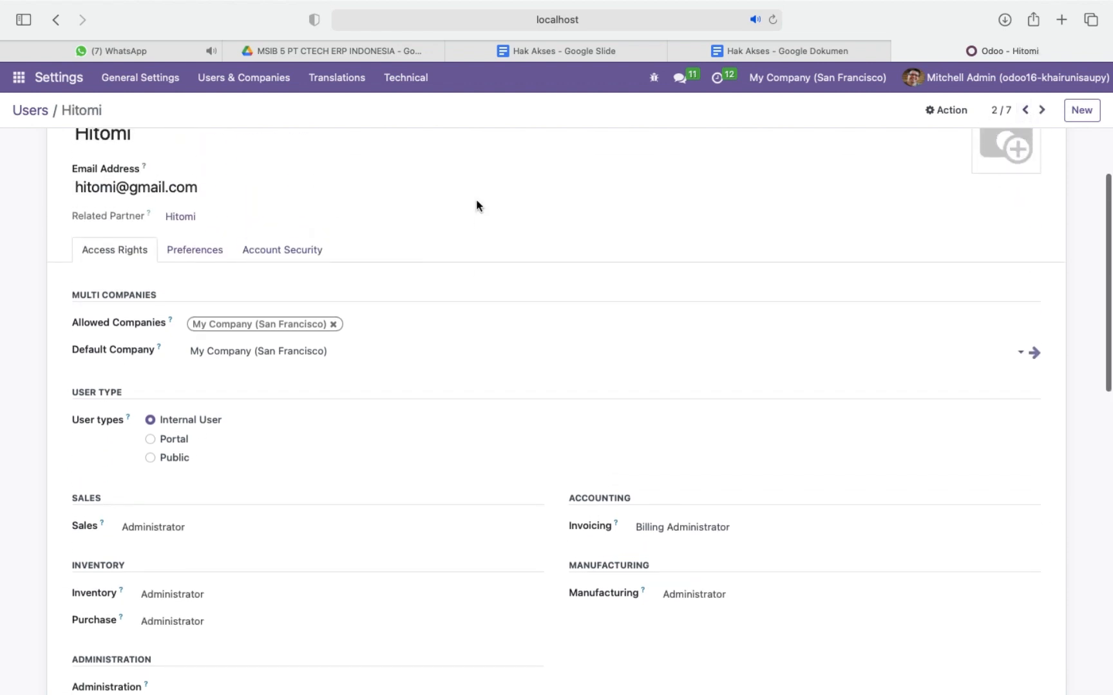
{"action": "scroll", "coordinate": [477, 201], "scroll_direction": "up", "scroll_amount": 1}
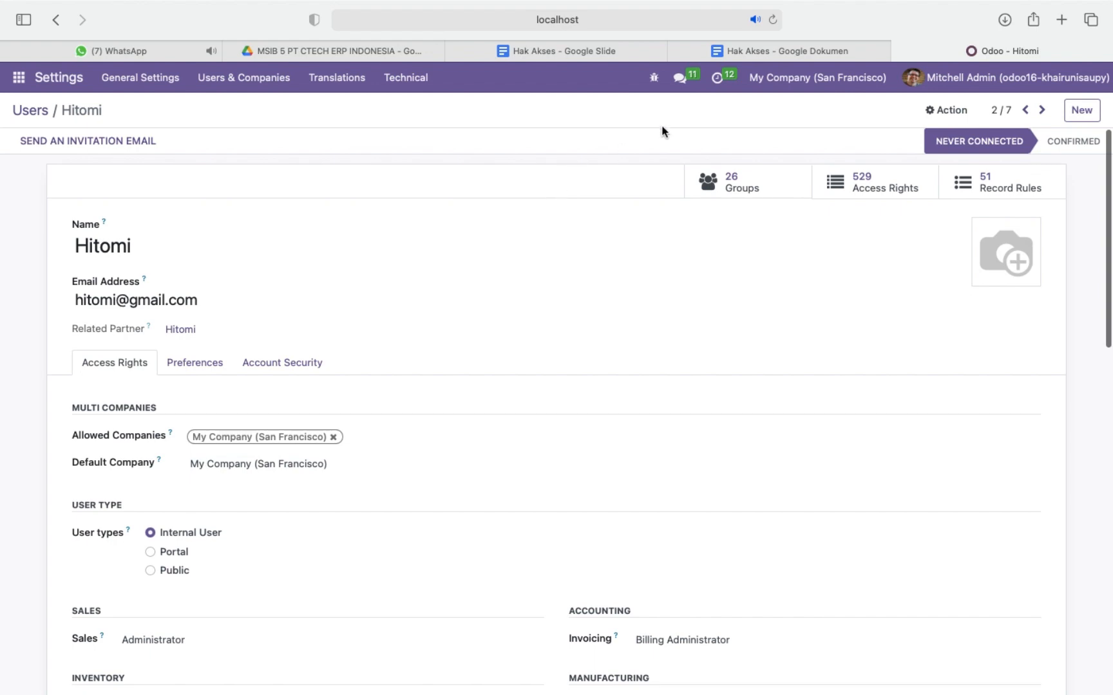
{"action": "left_click", "coordinate": [564, 50]}
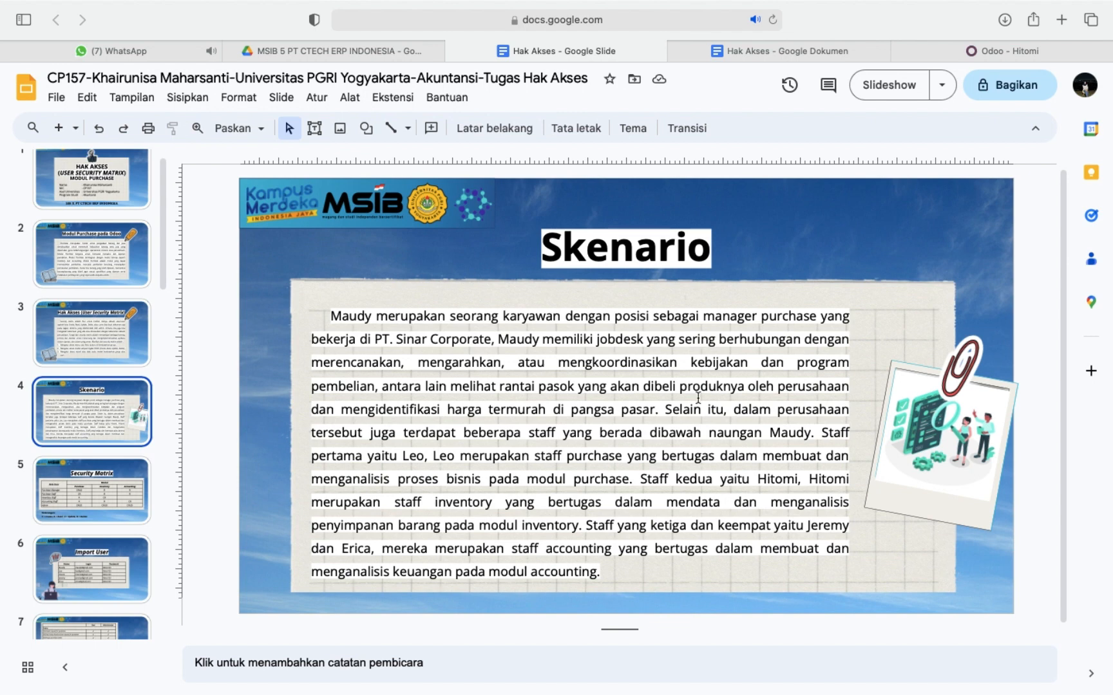
{"action": "left_click", "coordinate": [966, 50]}
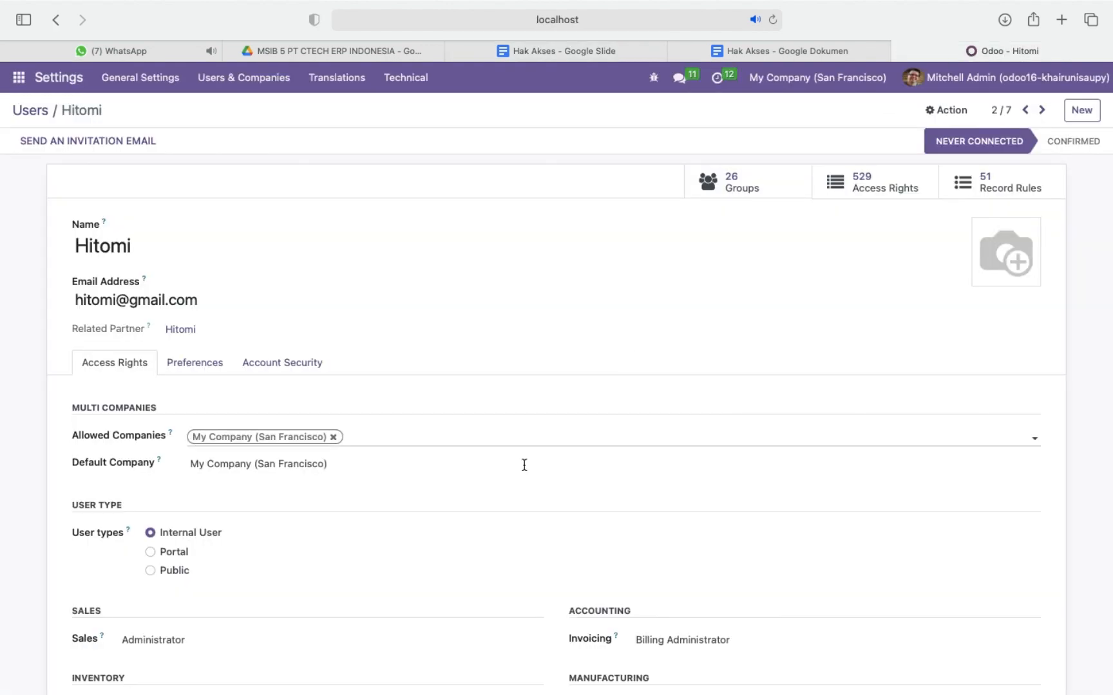
Set the inventory staff user's Inventory access to User and clear the Sales and Purchase access.
{"action": "scroll", "coordinate": [501, 509], "scroll_direction": "down", "scroll_amount": 5}
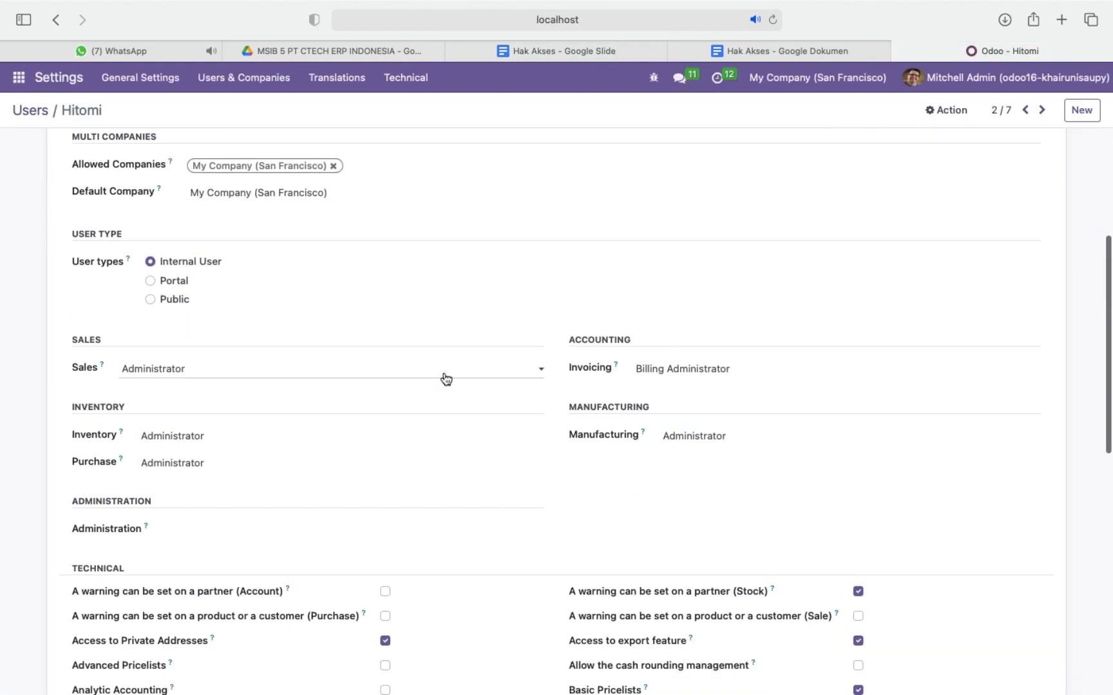
{"action": "left_click", "coordinate": [443, 371]}
{"action": "left_click", "coordinate": [429, 318]}
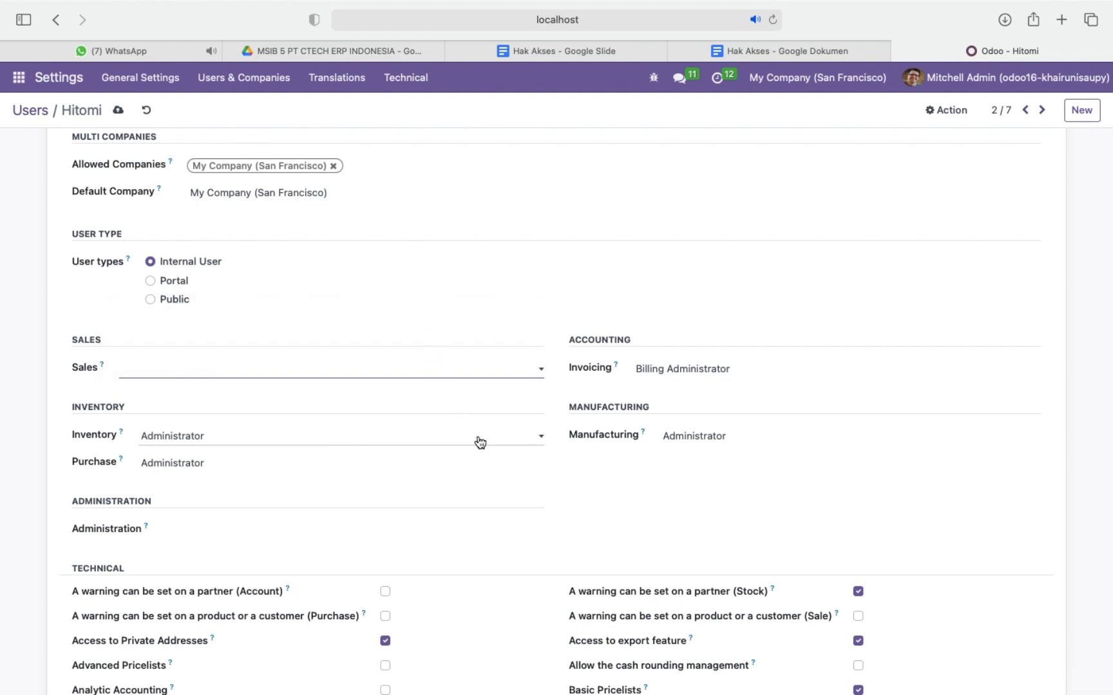
{"action": "left_click", "coordinate": [478, 440]}
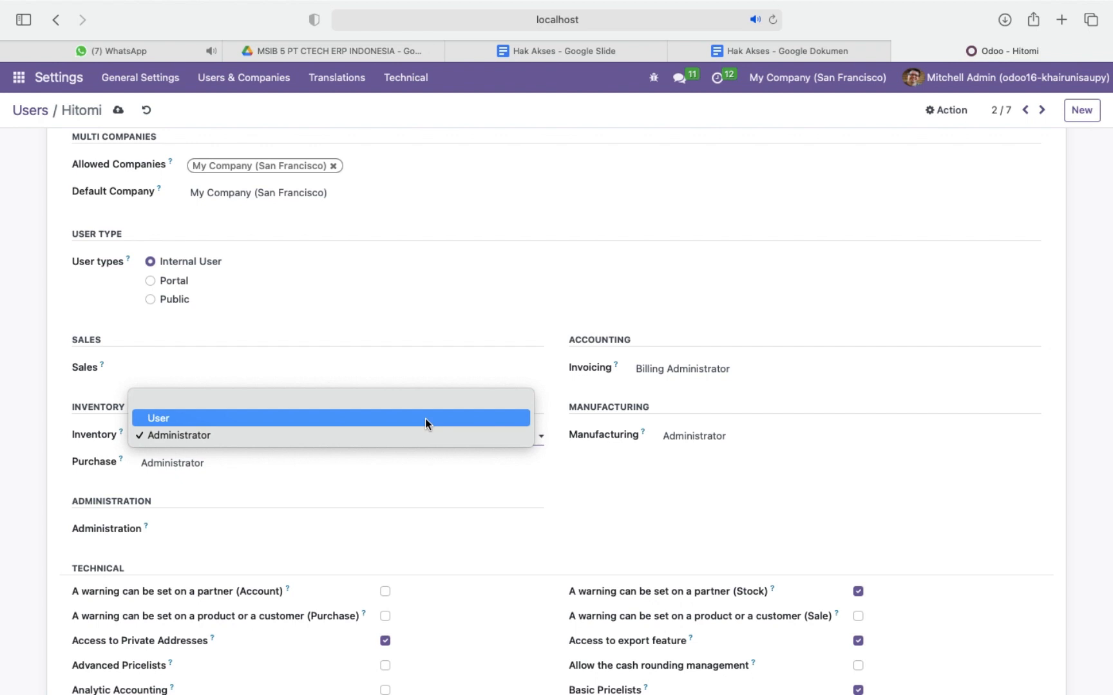
{"action": "left_click", "coordinate": [401, 418]}
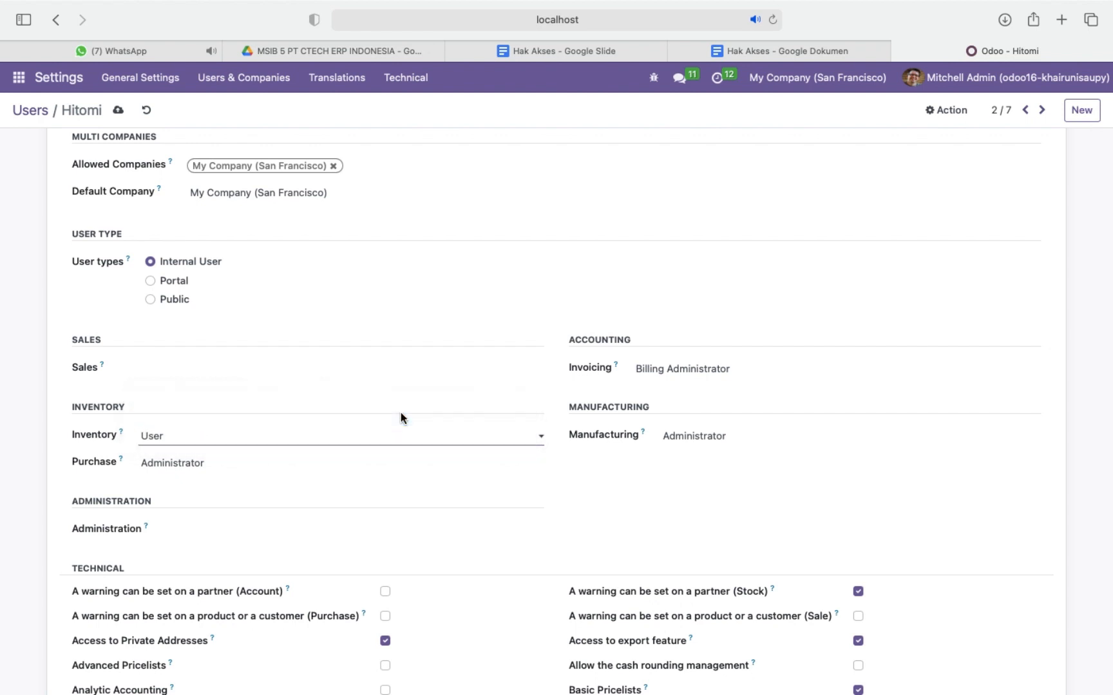
{"action": "left_click", "coordinate": [436, 464]}
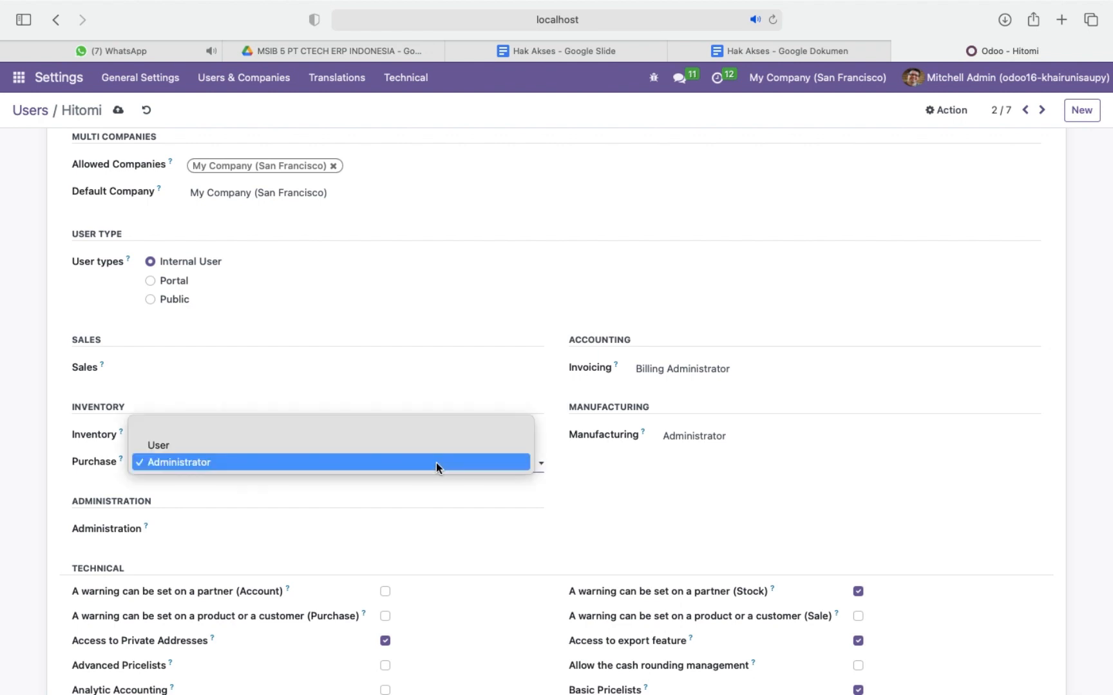
{"action": "left_click", "coordinate": [420, 431]}
Clear the inventory staff user's Invoicing and Manufacturing access.
{"action": "left_click", "coordinate": [764, 368]}
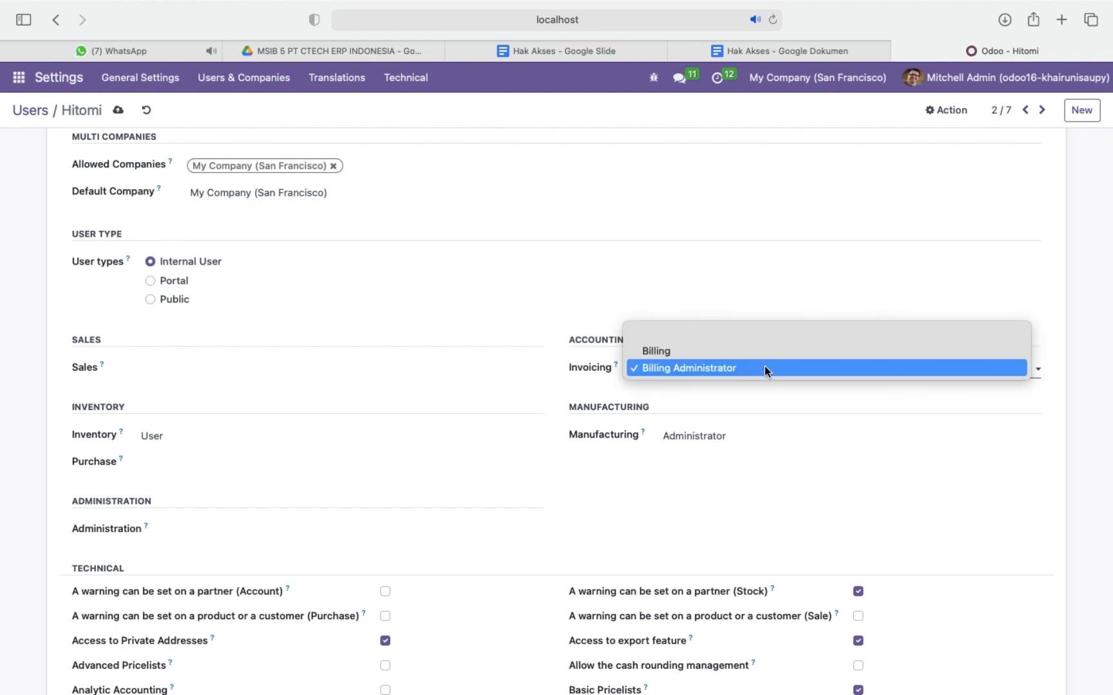
{"action": "left_click", "coordinate": [739, 336]}
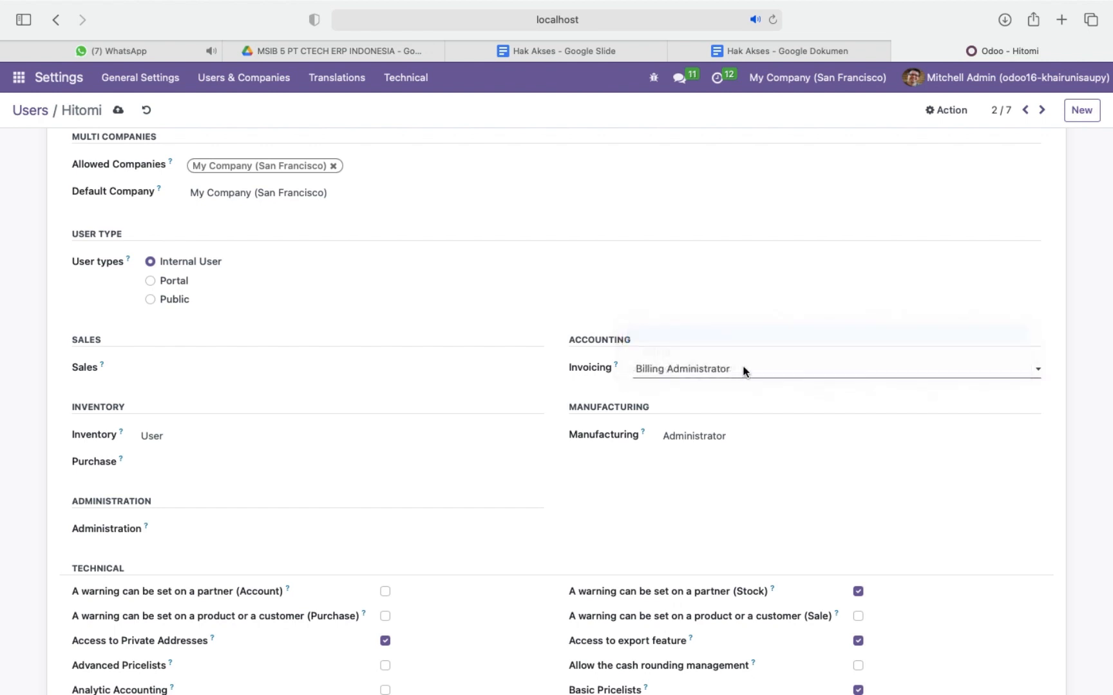
{"action": "left_click", "coordinate": [777, 449]}
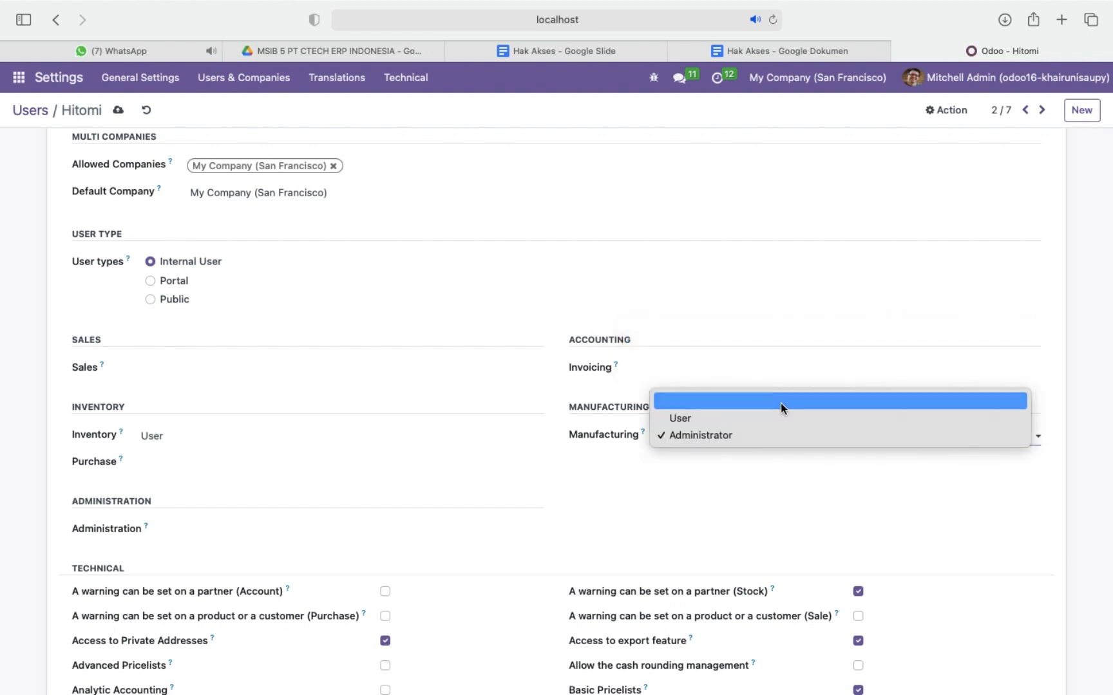
{"action": "left_click", "coordinate": [780, 404]}
Disable Contact Creation under the inventory staff user's extra rights and save the record.
{"action": "scroll", "coordinate": [451, 620], "scroll_direction": "down", "scroll_amount": 10}
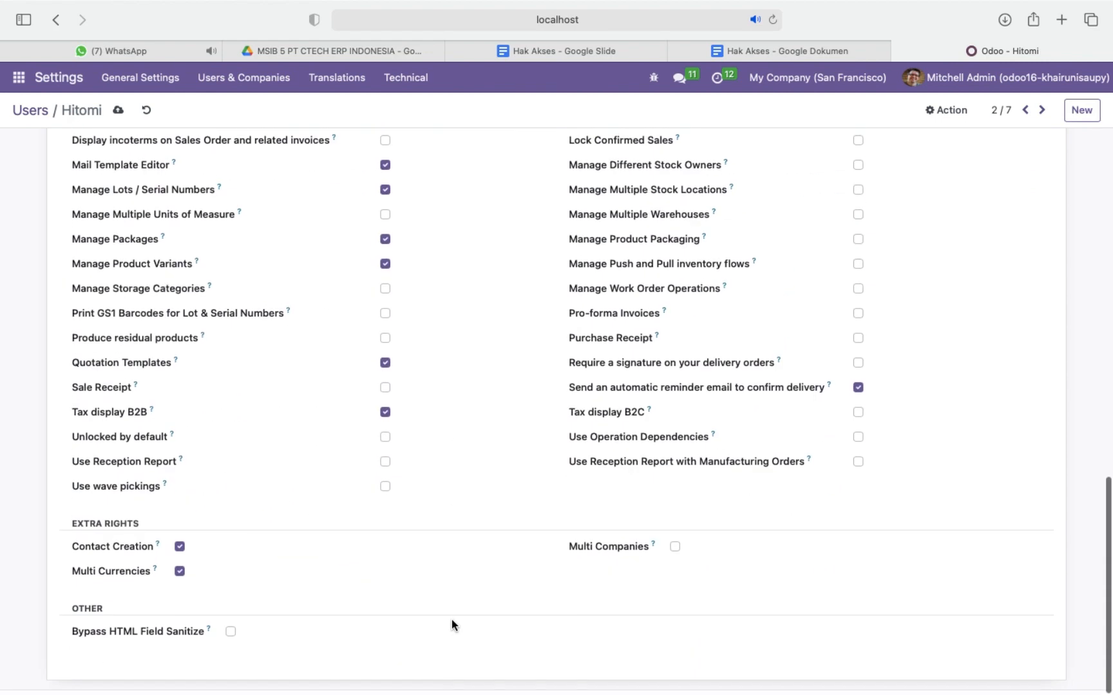
{"action": "left_click", "coordinate": [180, 552]}
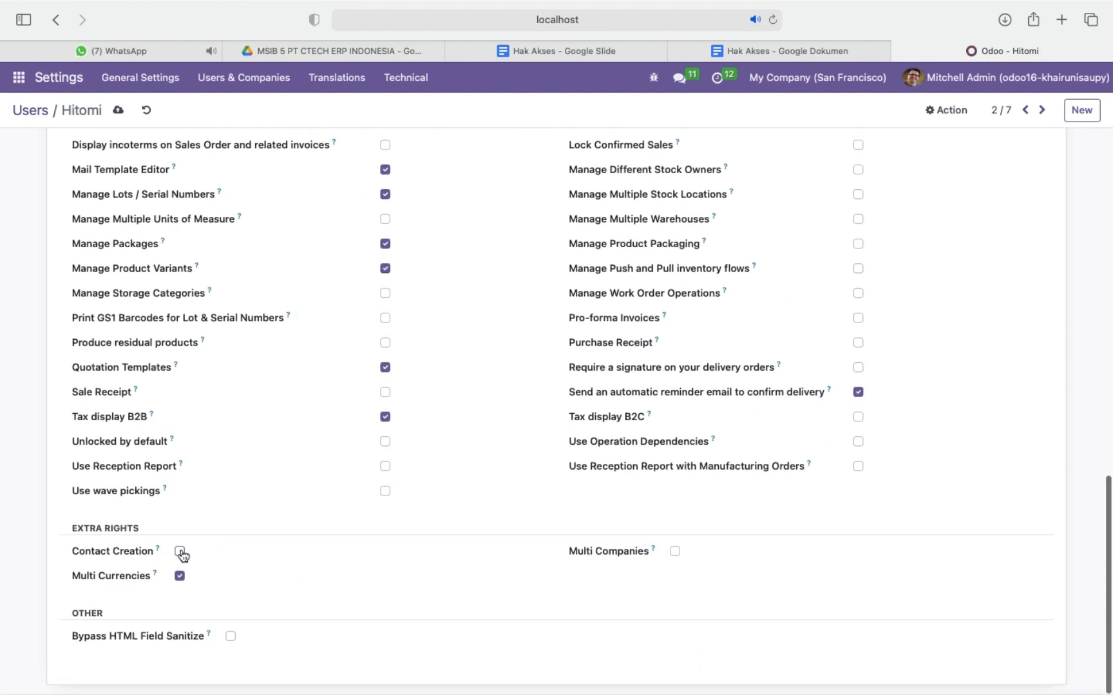
{"action": "scroll", "coordinate": [501, 306], "scroll_direction": "up", "scroll_amount": 3}
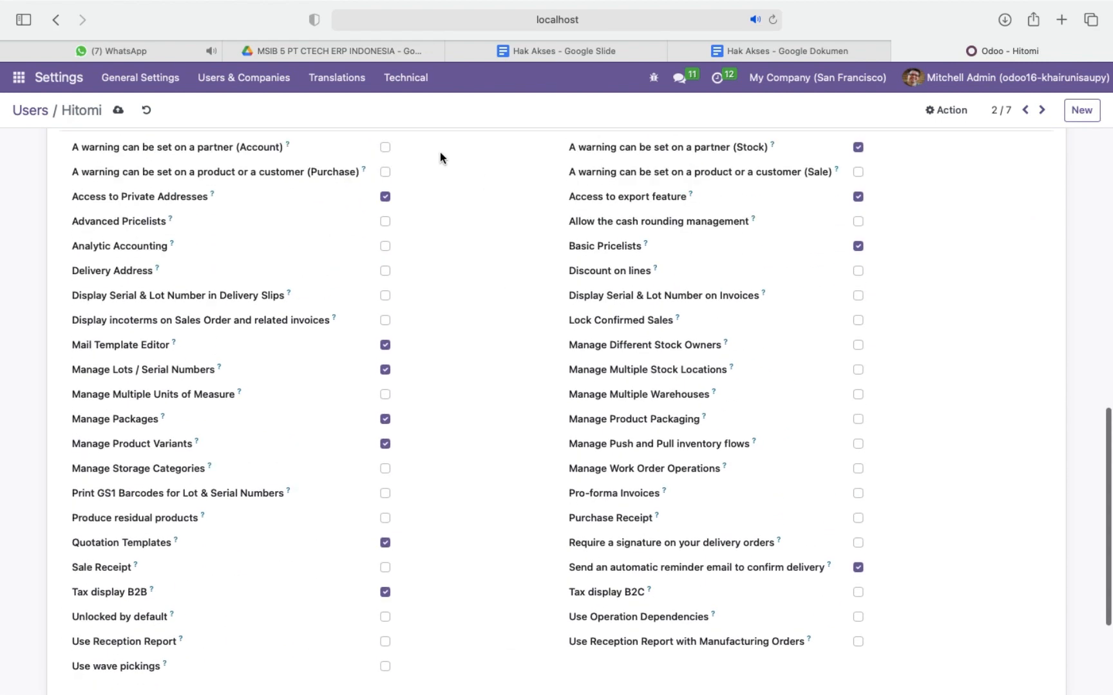
{"action": "left_click", "coordinate": [118, 110]}
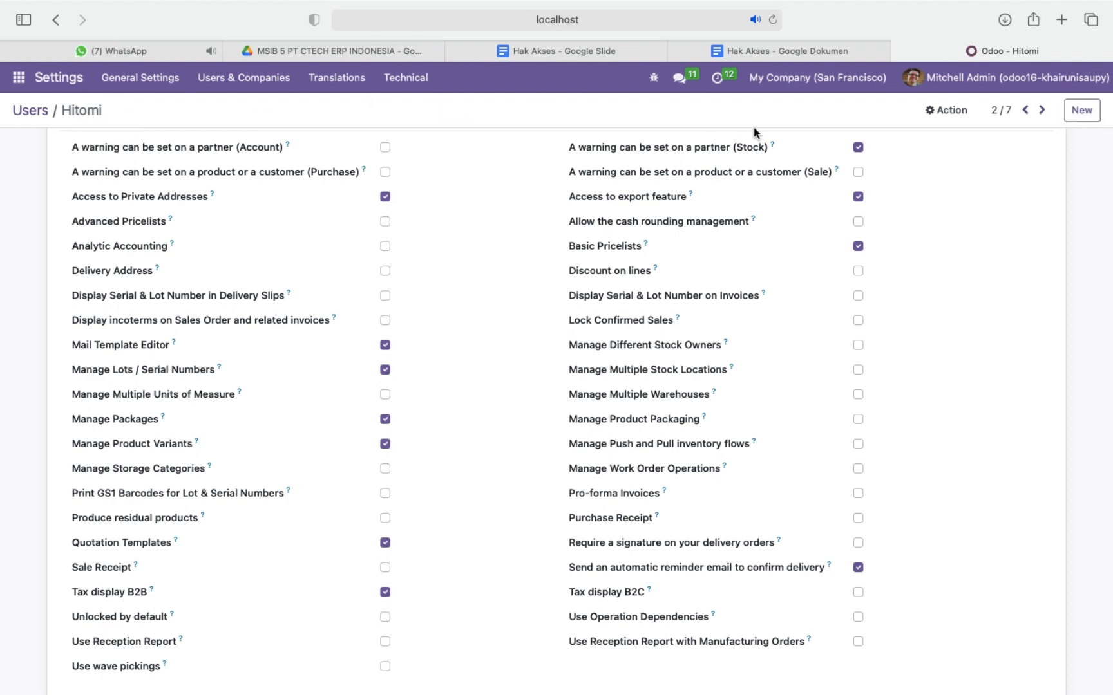
Open the remaining accounting staff user's record, the first in the user list, and clear its Sales, Inventory and Purchase access.
{"action": "left_click", "coordinate": [1024, 110]}
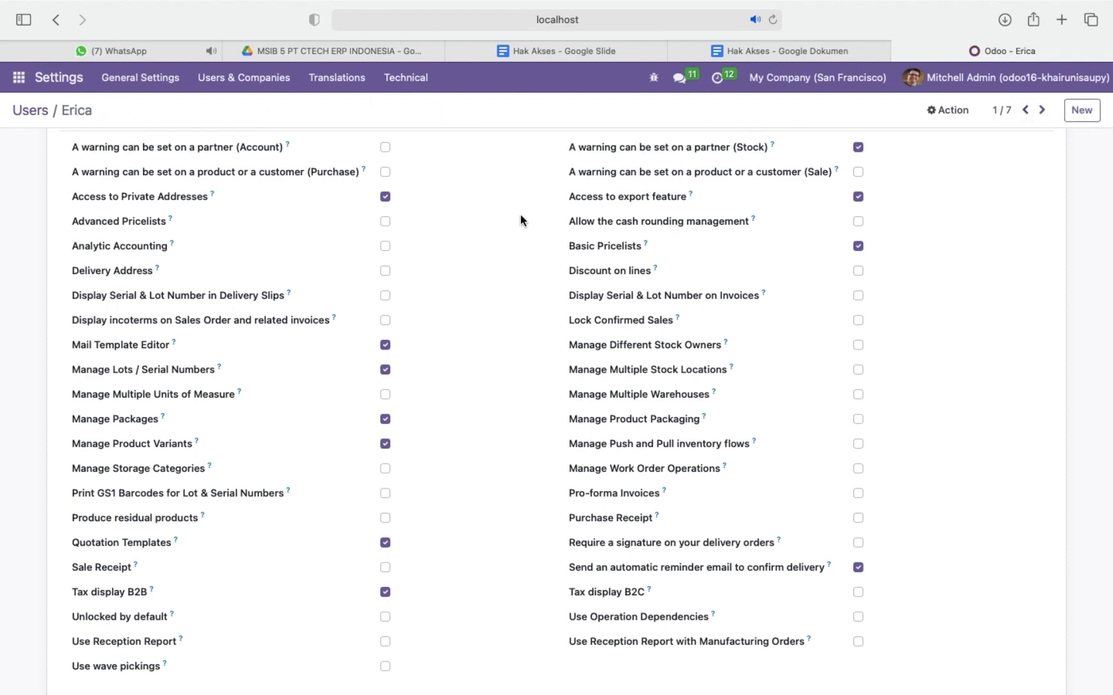
{"action": "scroll", "coordinate": [507, 218], "scroll_direction": "up", "scroll_amount": 12}
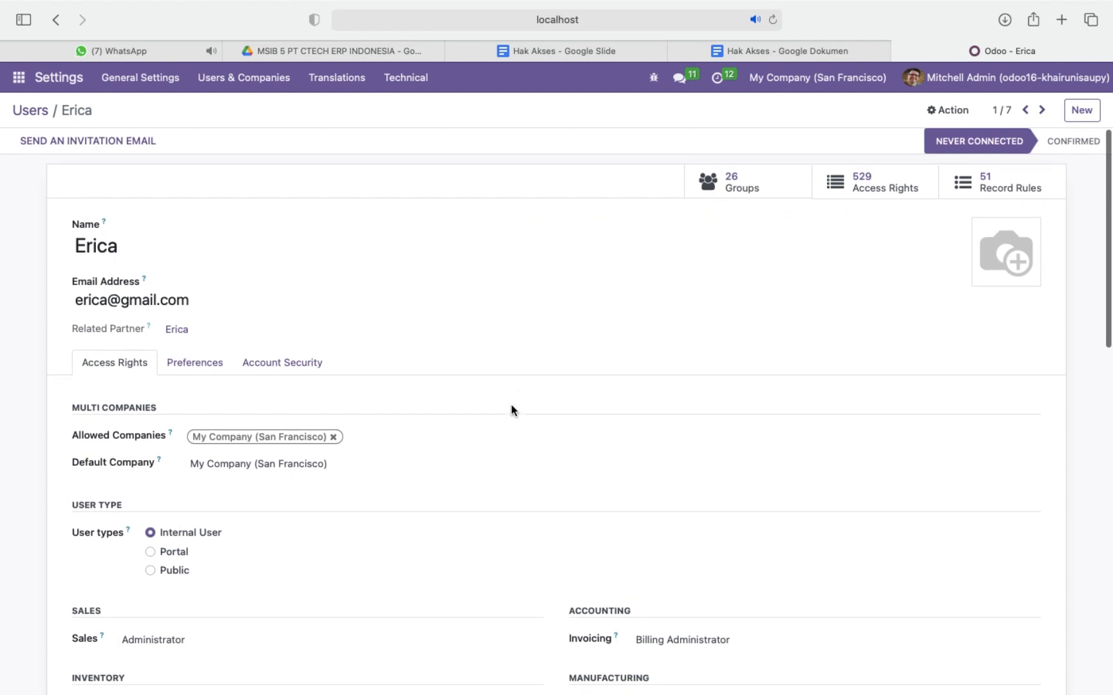
{"action": "scroll", "coordinate": [492, 451], "scroll_direction": "down", "scroll_amount": 1}
{"action": "scroll", "coordinate": [492, 455], "scroll_direction": "down", "scroll_amount": 5}
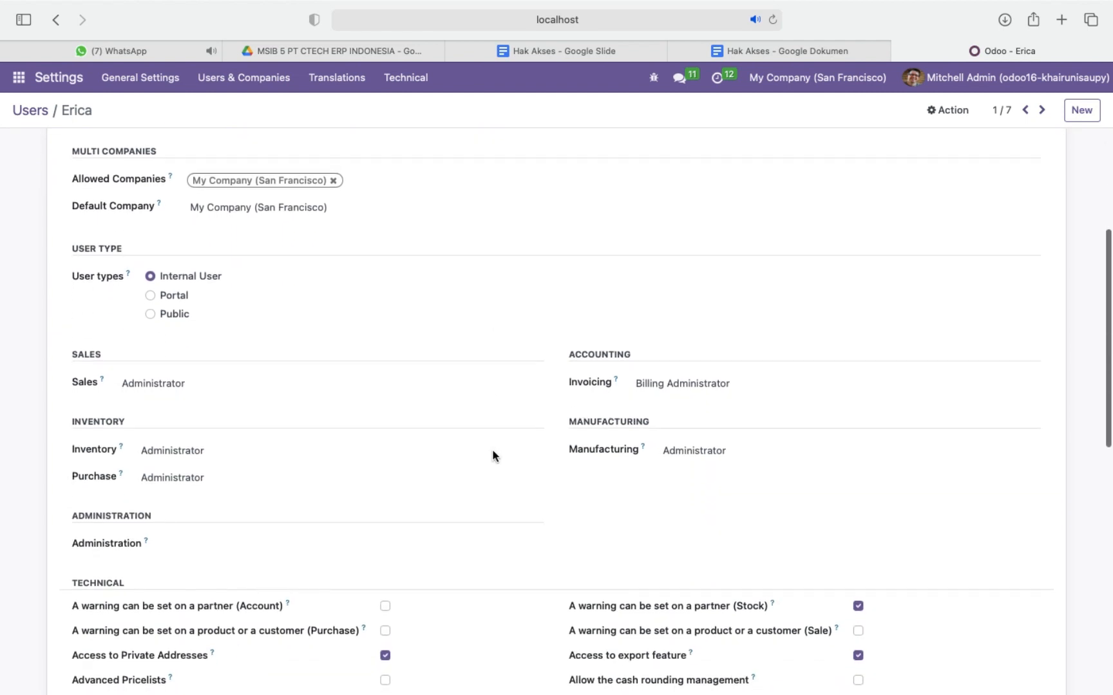
{"action": "left_click", "coordinate": [505, 389]}
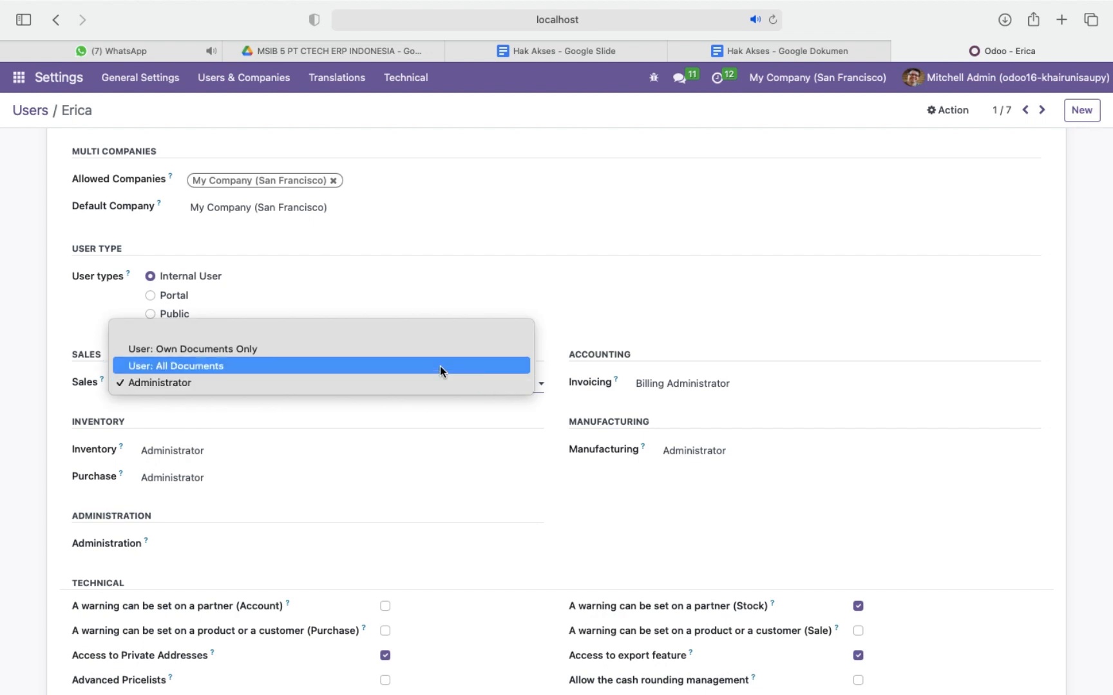
{"action": "left_click", "coordinate": [381, 331]}
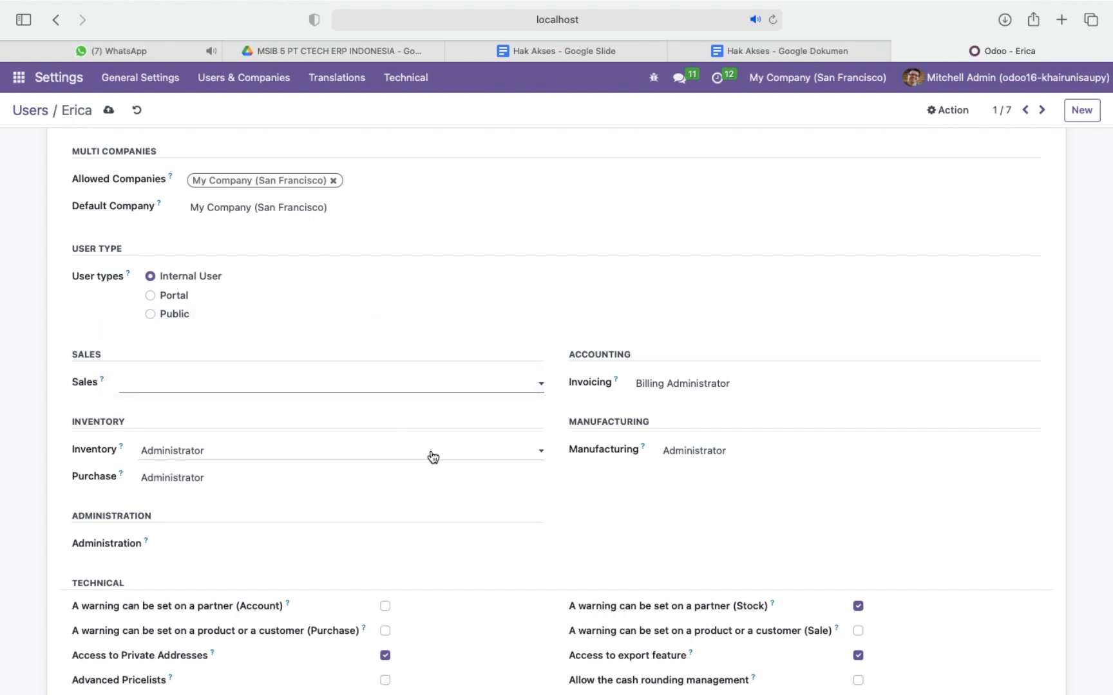
{"action": "left_click", "coordinate": [442, 454]}
{"action": "left_click", "coordinate": [433, 414]}
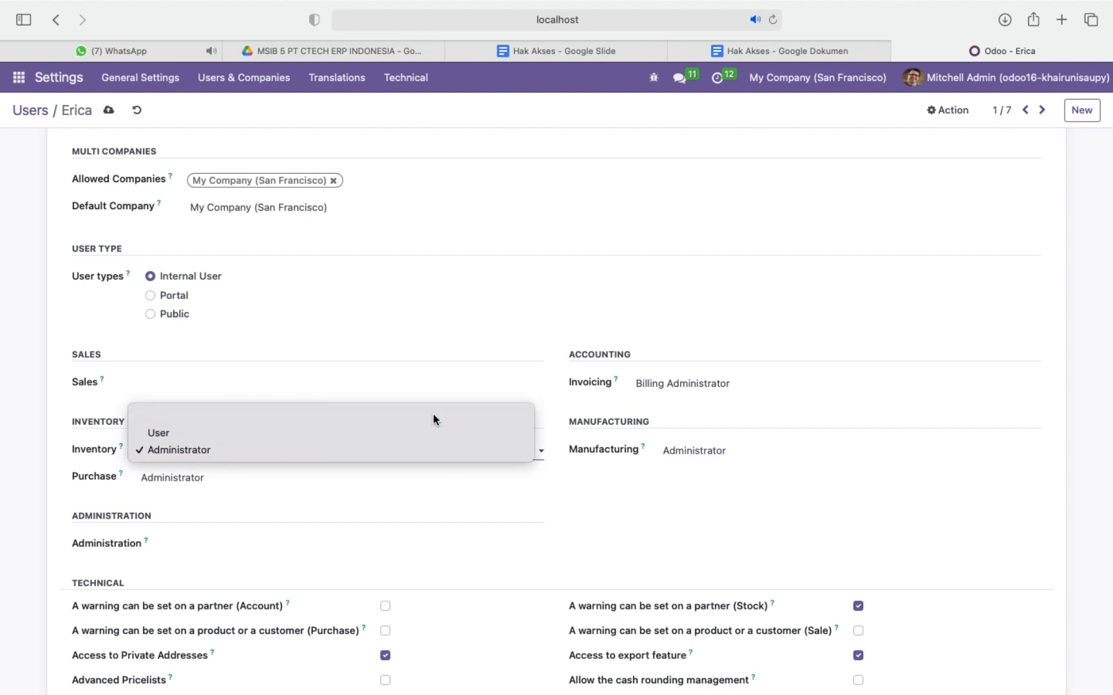
{"action": "left_click", "coordinate": [463, 477]}
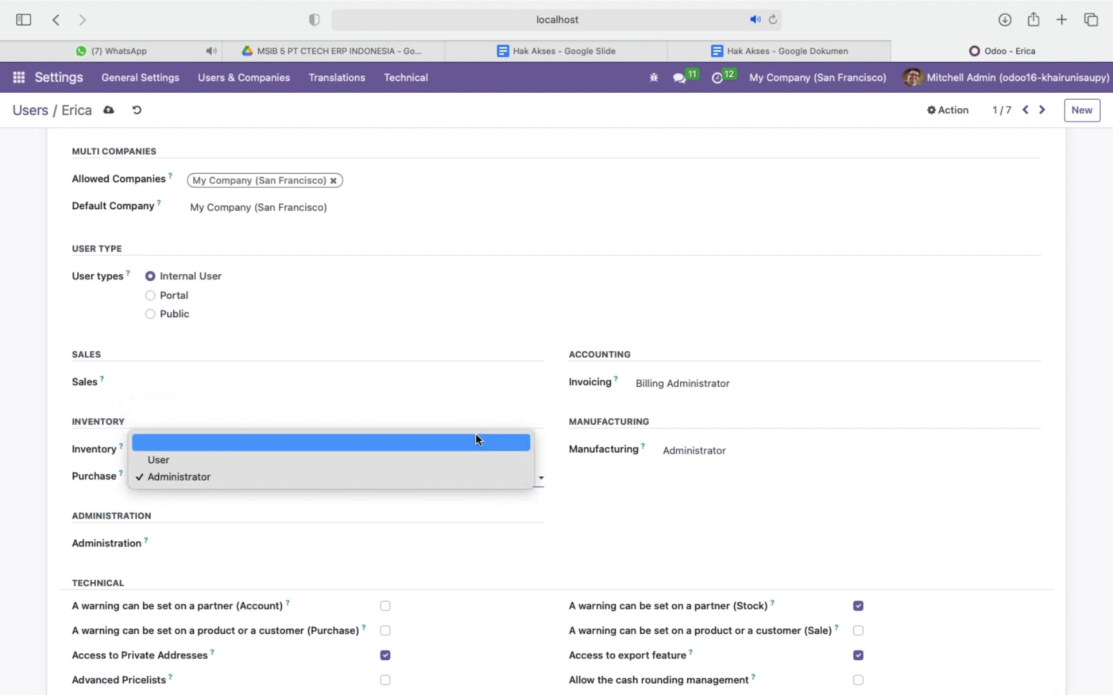
{"action": "left_click", "coordinate": [493, 441]}
Set this accounting staff user's Invoicing access to Billing and clear the Manufacturing access.
{"action": "left_click", "coordinate": [796, 385]}
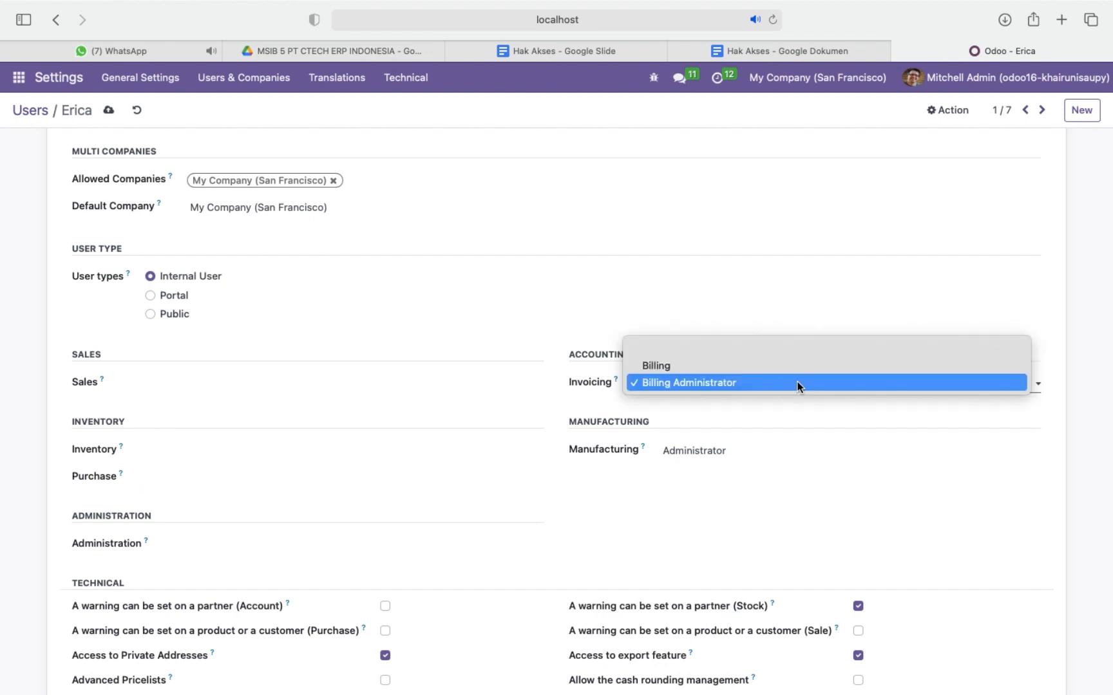
{"action": "left_click", "coordinate": [761, 365]}
{"action": "left_click", "coordinate": [762, 452]}
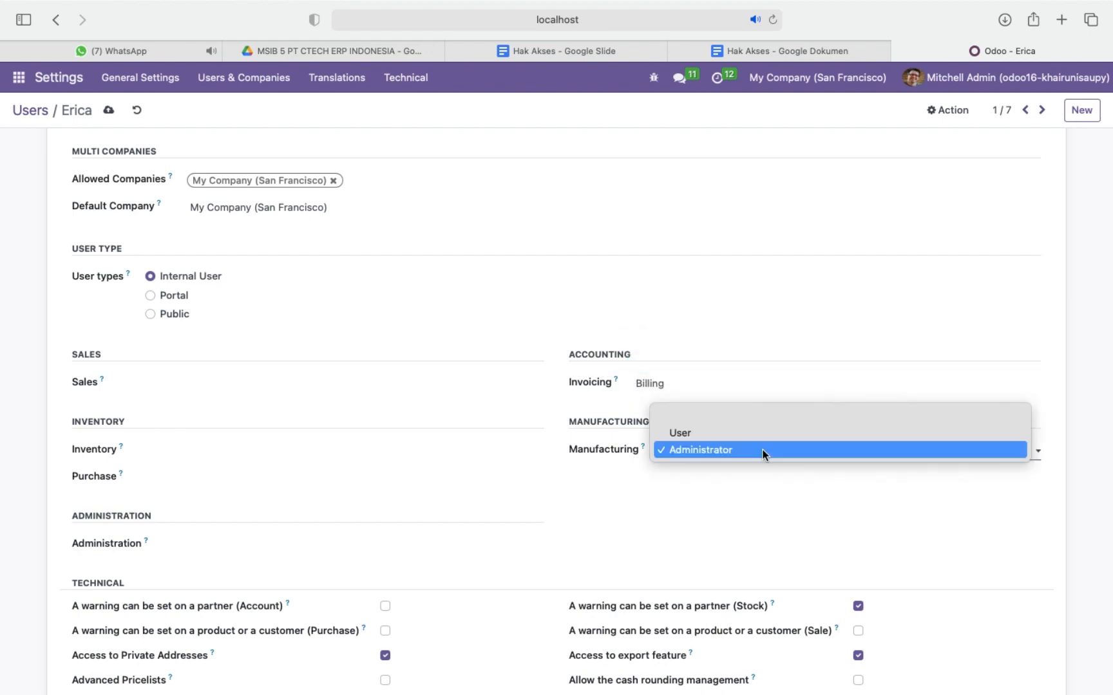
{"action": "left_click", "coordinate": [770, 417]}
Disable Contact Creation under this accounting staff user's extra rights and save the record.
{"action": "scroll", "coordinate": [468, 571], "scroll_direction": "down", "scroll_amount": 10}
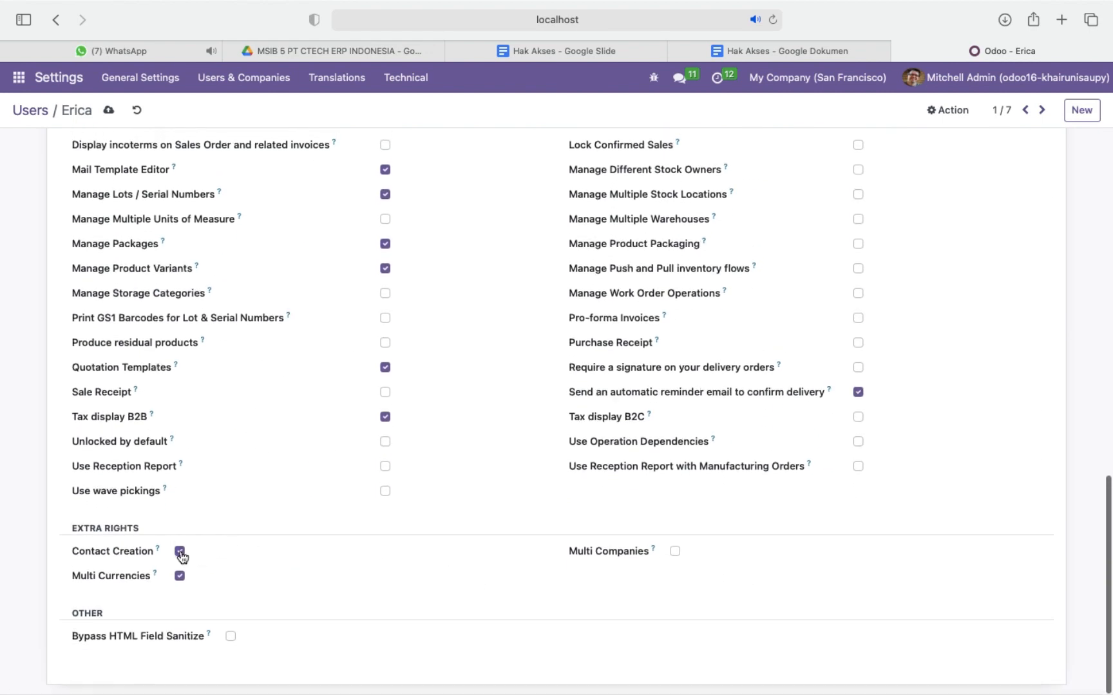
{"action": "left_click", "coordinate": [179, 552]}
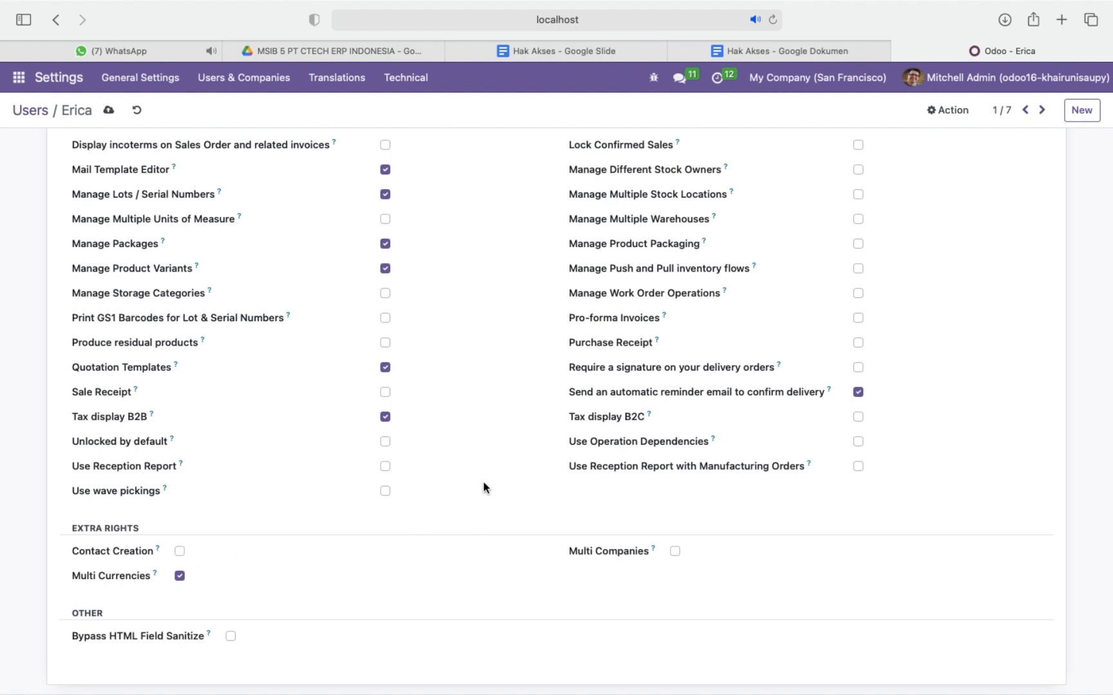
{"action": "scroll", "coordinate": [484, 481], "scroll_direction": "up", "scroll_amount": 15}
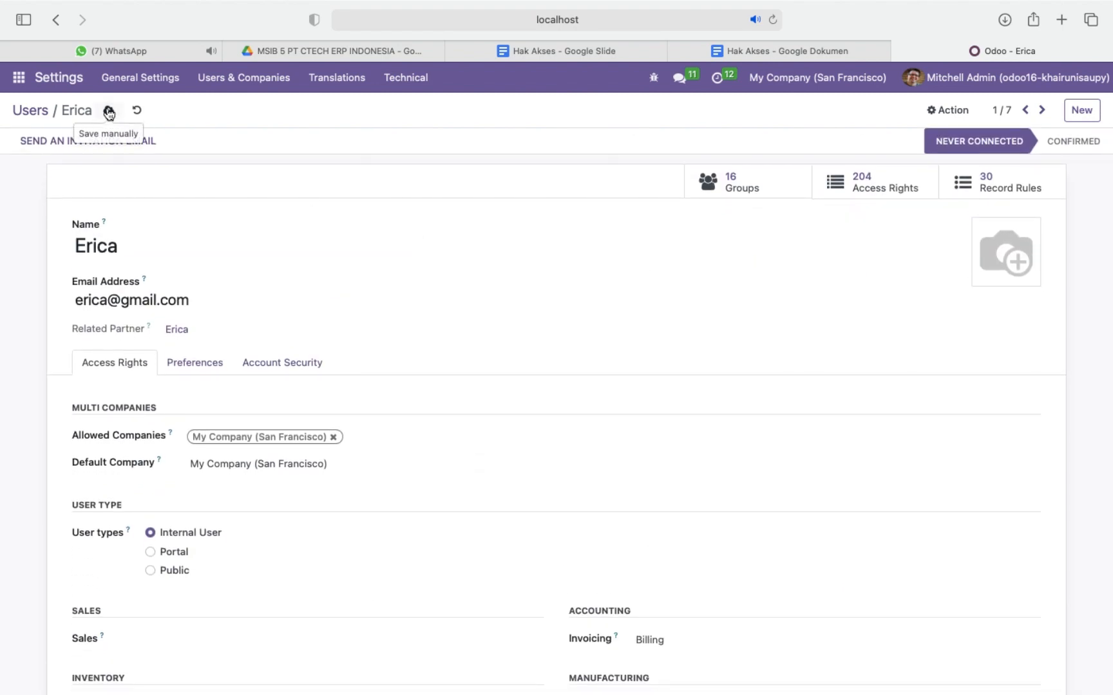
{"action": "left_click", "coordinate": [109, 110]}
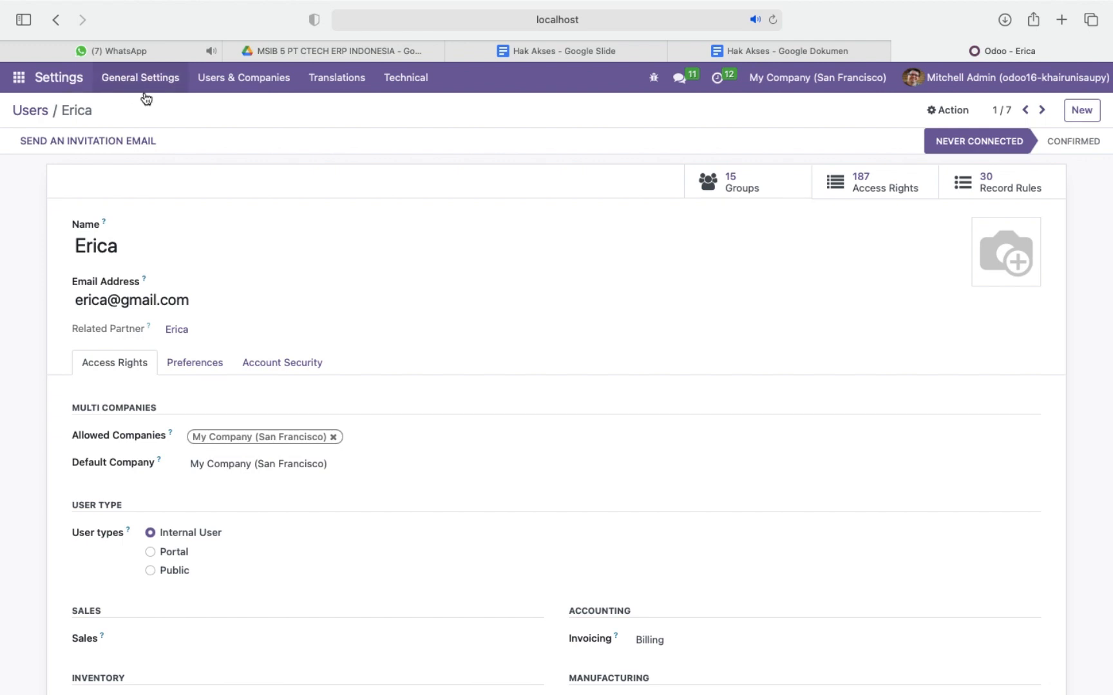
Leave the user record, open the Groups list and search the internal groups for "purchase".
{"action": "left_click", "coordinate": [33, 112]}
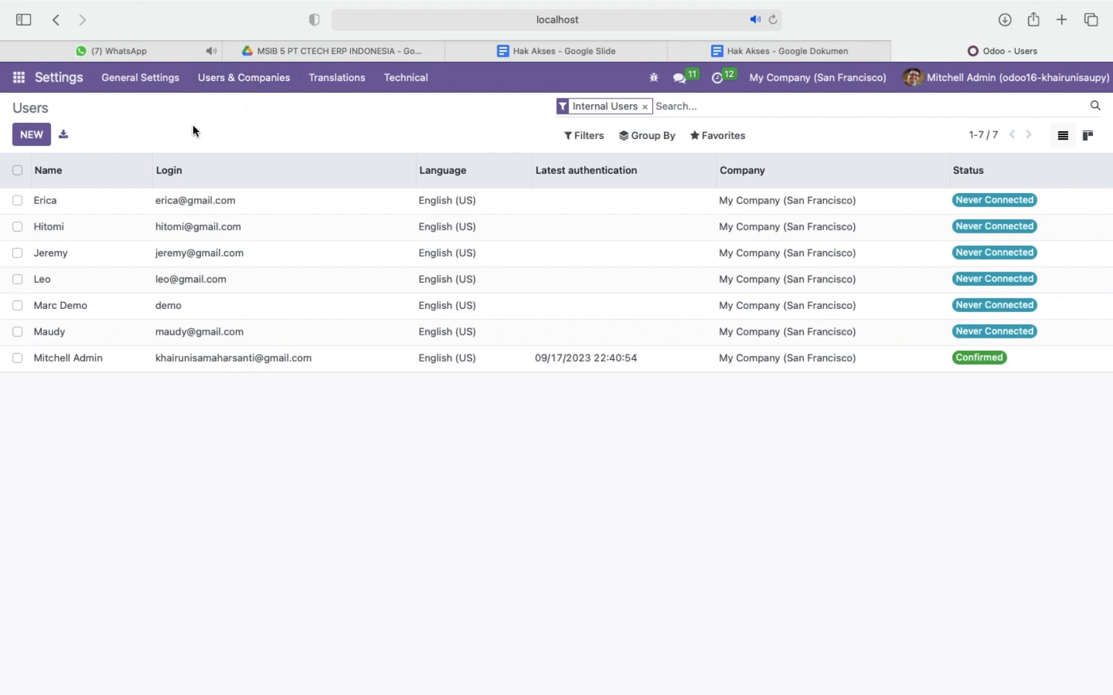
{"action": "left_click", "coordinate": [238, 81]}
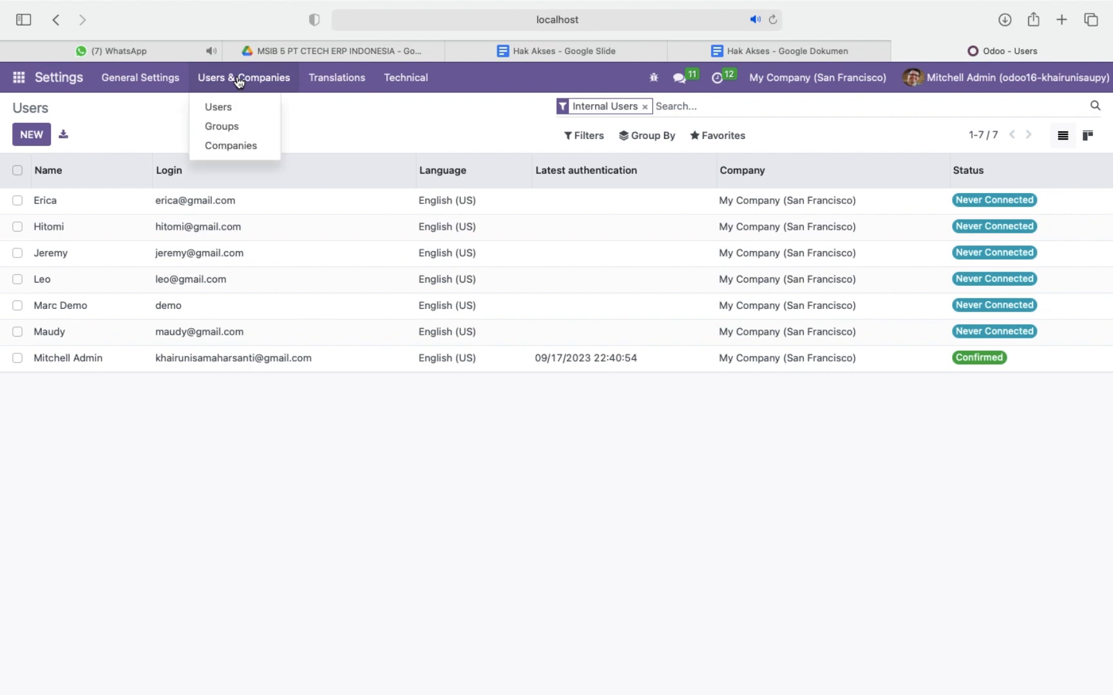
{"action": "left_click", "coordinate": [237, 129]}
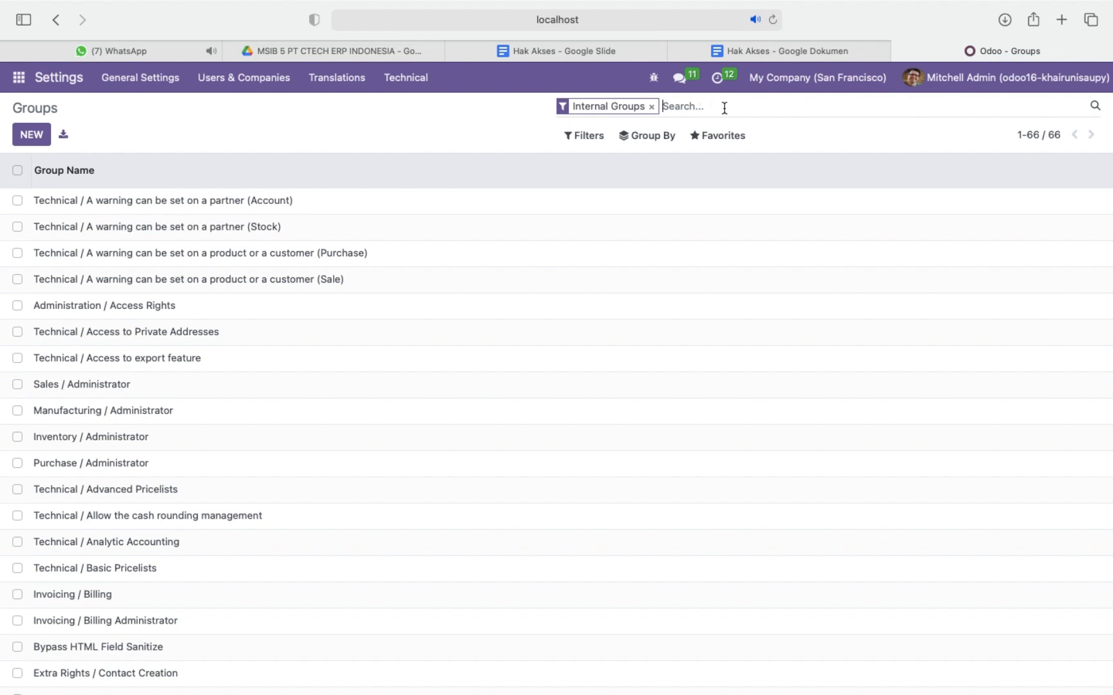
{"action": "type", "text": "pu"}
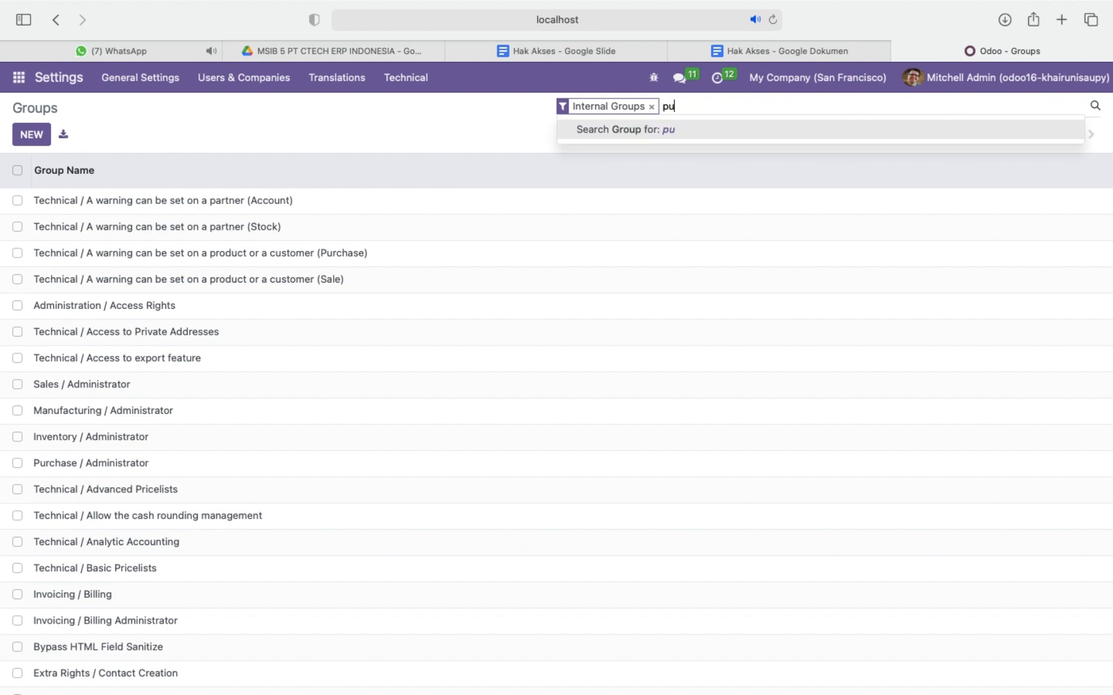
{"action": "type", "text": "rchase"}
{"action": "key", "text": "Return"}
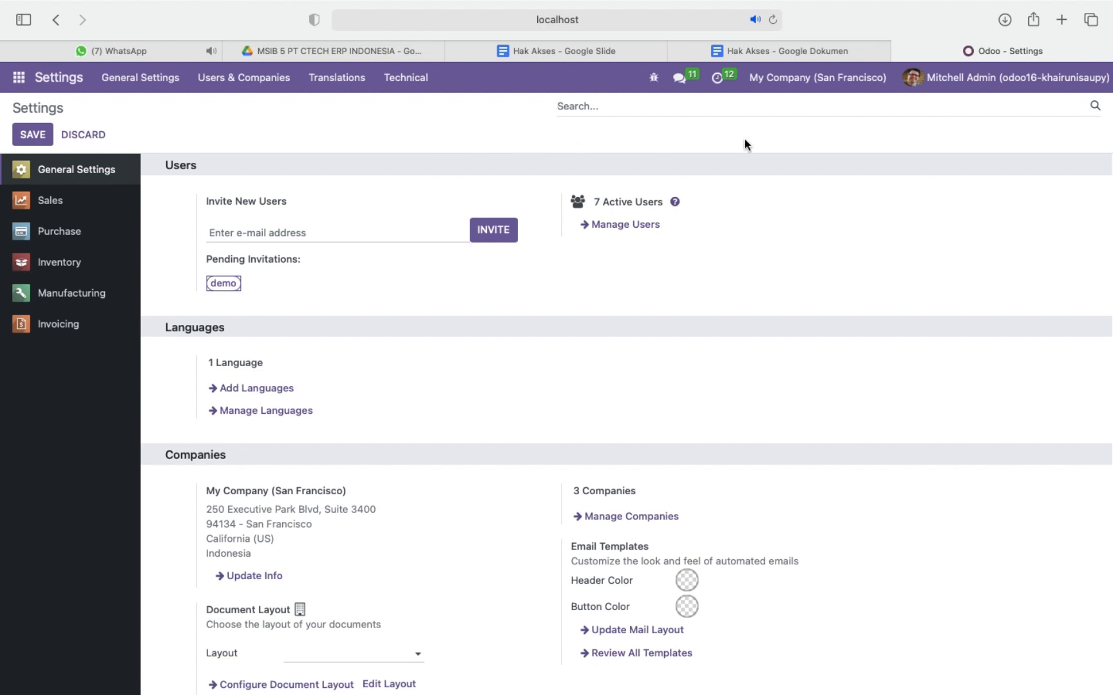
Log out of the administrator account and log in as a purchasing user with that user's email and password.
{"action": "left_click", "coordinate": [1014, 85]}
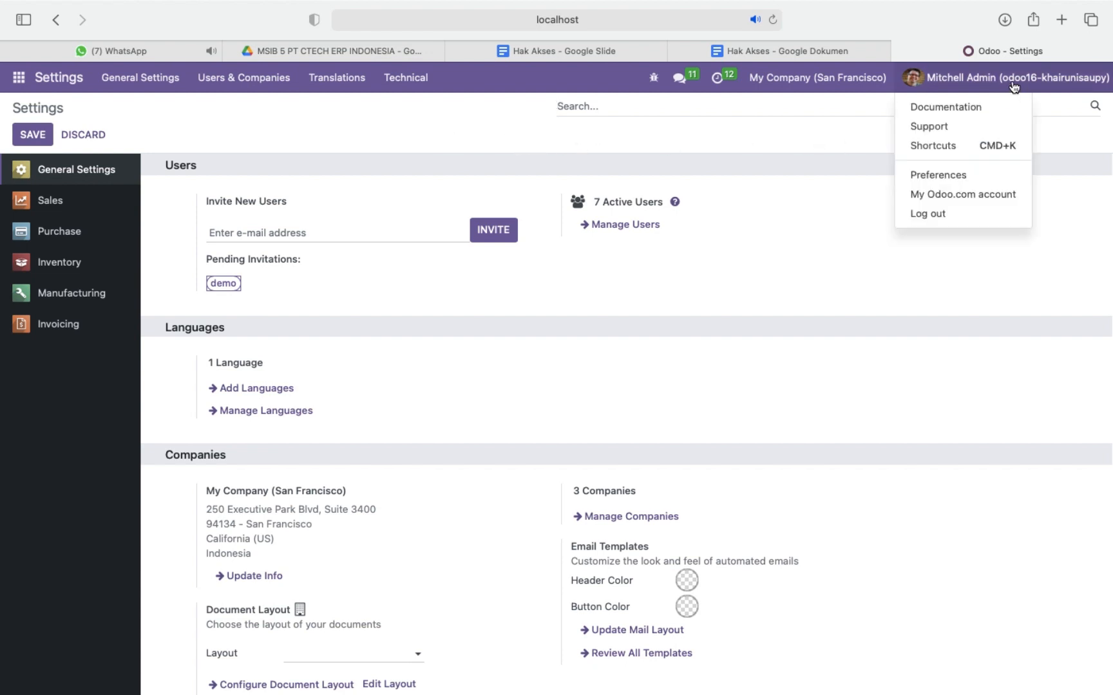
{"action": "left_click", "coordinate": [959, 219]}
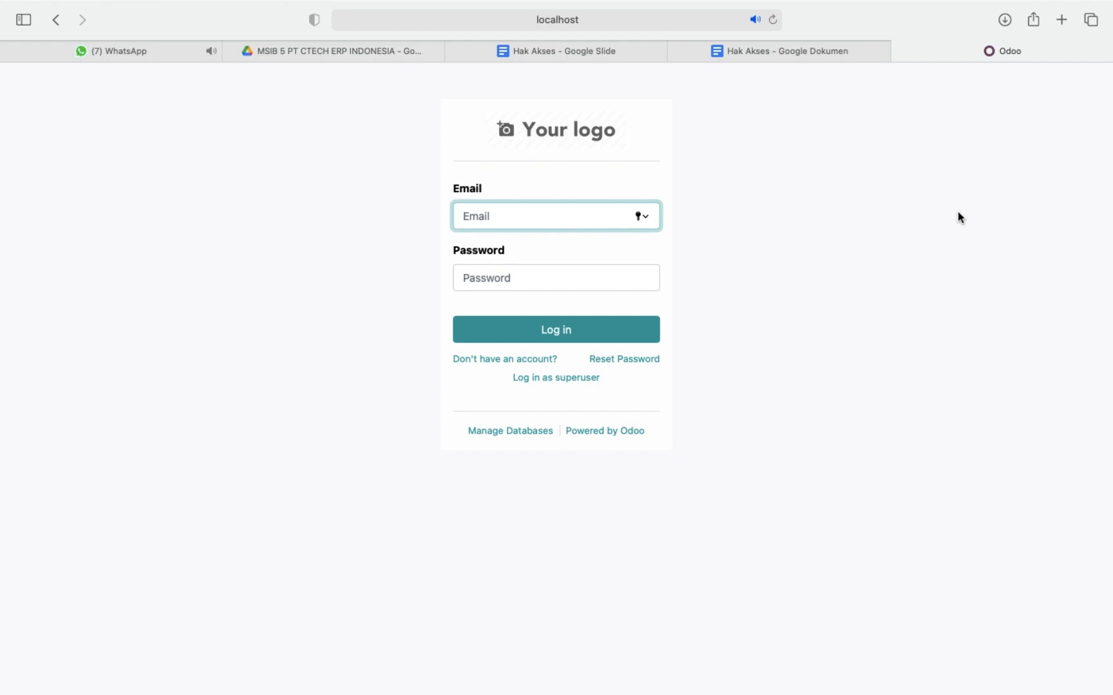
{"action": "left_click", "coordinate": [581, 279]}
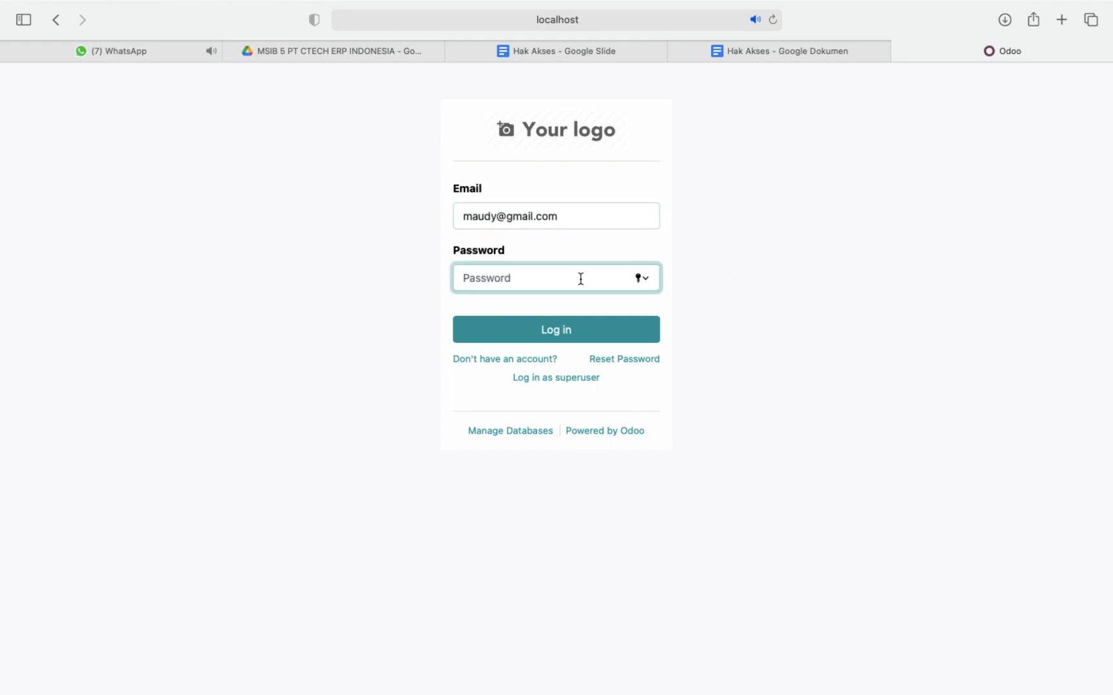
{"action": "type", "text": "•••••••"}
{"action": "left_click", "coordinate": [548, 333]}
{"action": "left_click", "coordinate": [544, 436]}
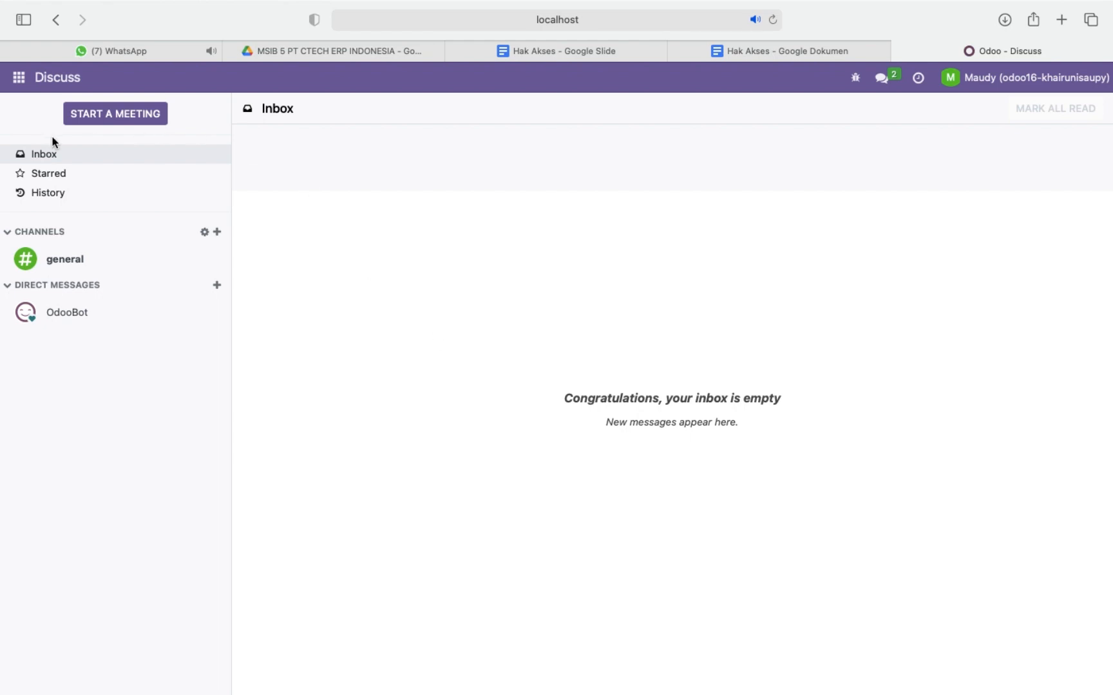
Check which apps this purchasing user can access and open the Purchase app.
{"action": "left_click", "coordinate": [20, 78]}
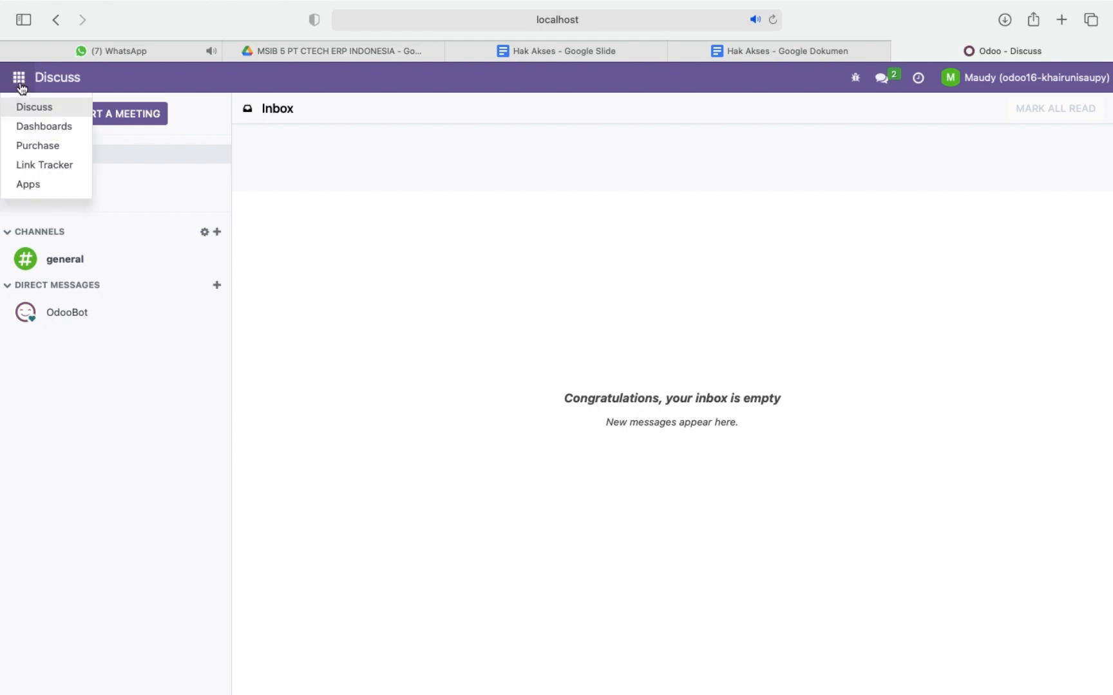
{"action": "left_click", "coordinate": [44, 145]}
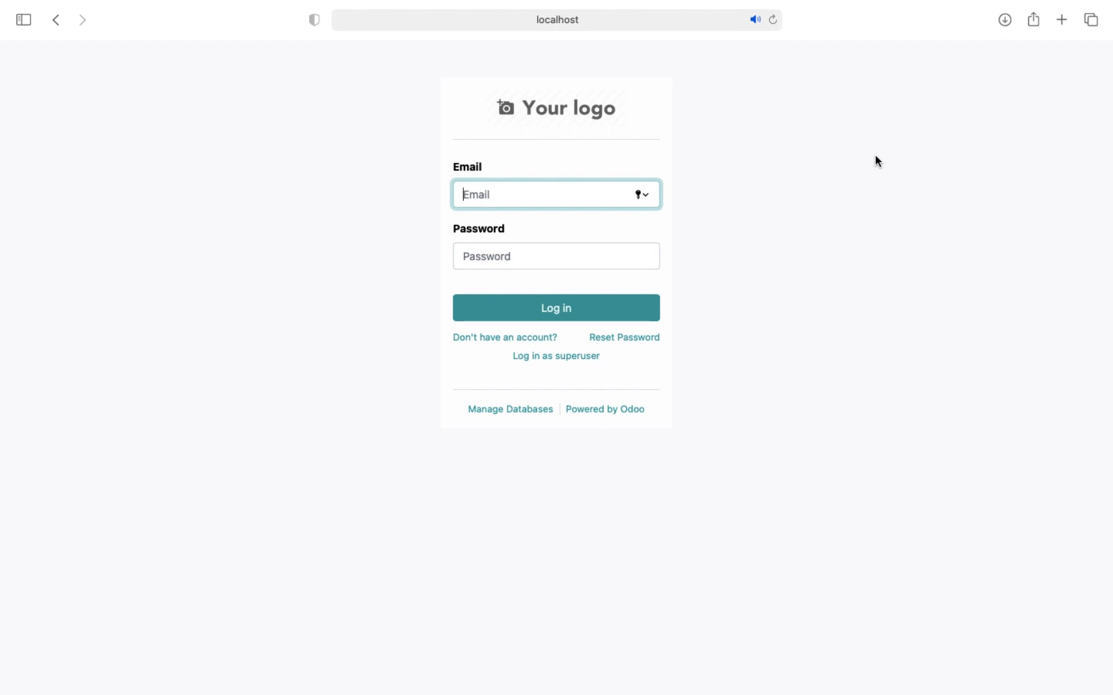
Log in as the other purchasing user by entering that user's email and account password.
{"action": "left_click", "coordinate": [608, 243]}
{"action": "type", "text": "•••••••"}
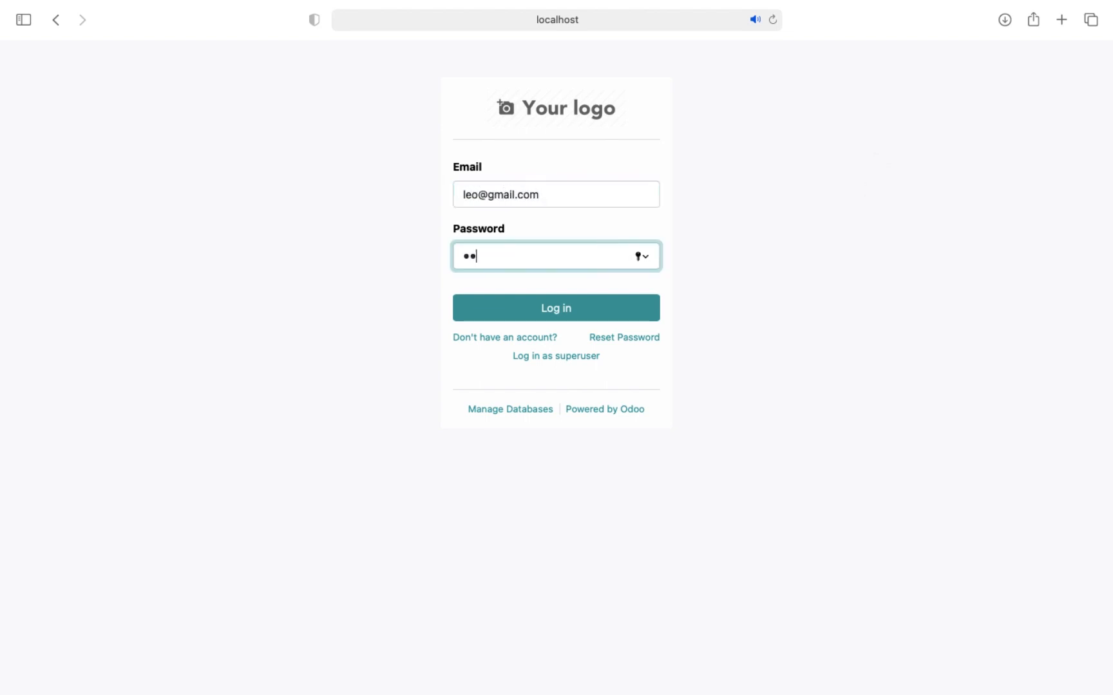
{"action": "key", "text": "Return"}
{"action": "left_click", "coordinate": [486, 437]}
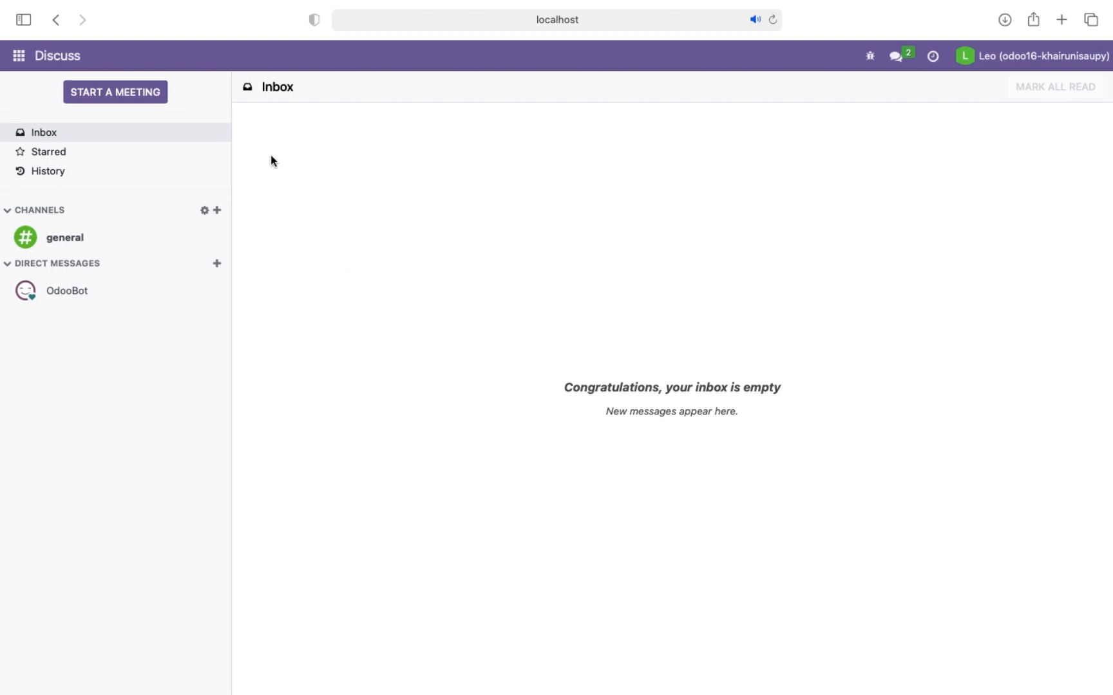
Open the Purchase app as this second purchasing user and examine which product options the account can access.
{"action": "left_click", "coordinate": [18, 55]}
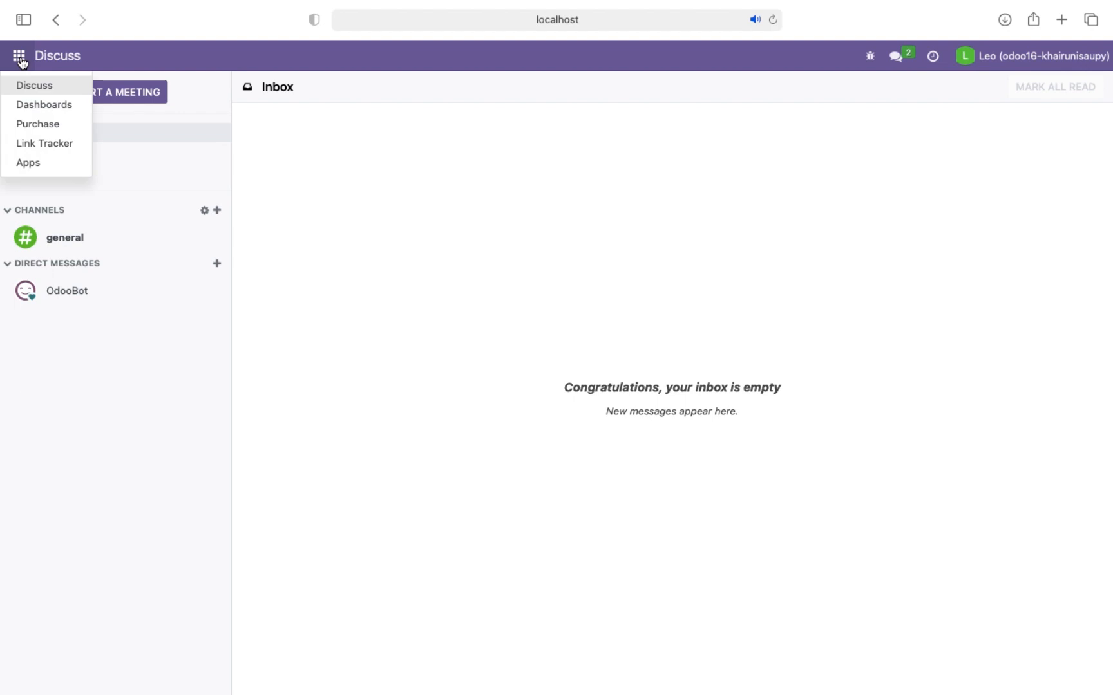
{"action": "left_click", "coordinate": [49, 127]}
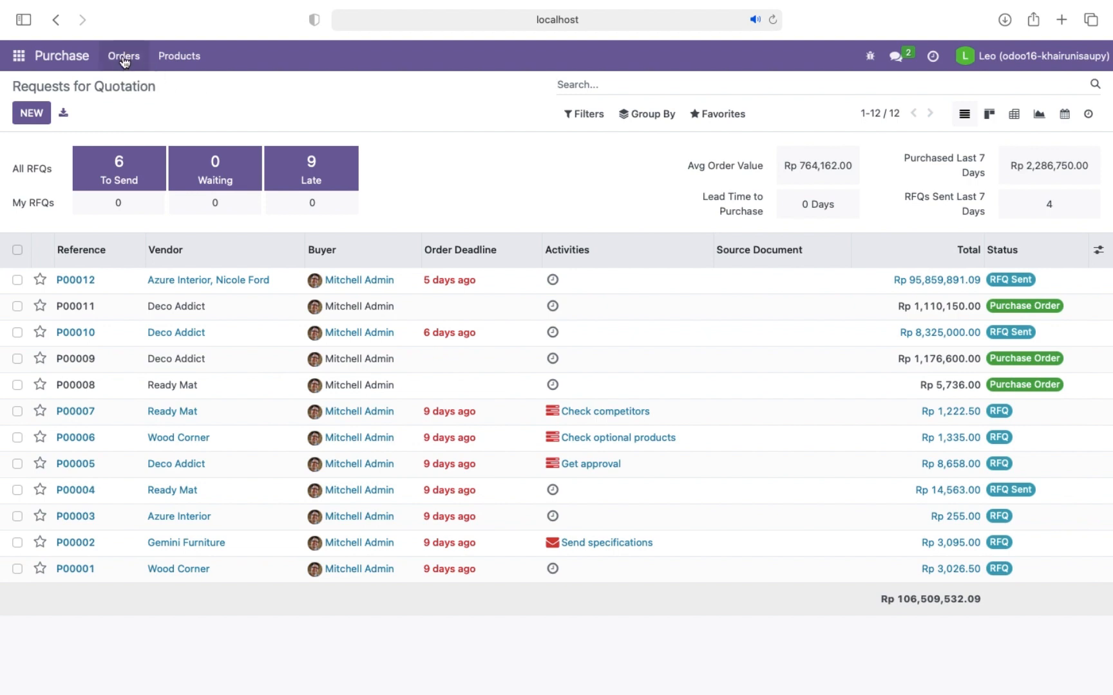
{"action": "left_click", "coordinate": [180, 58]}
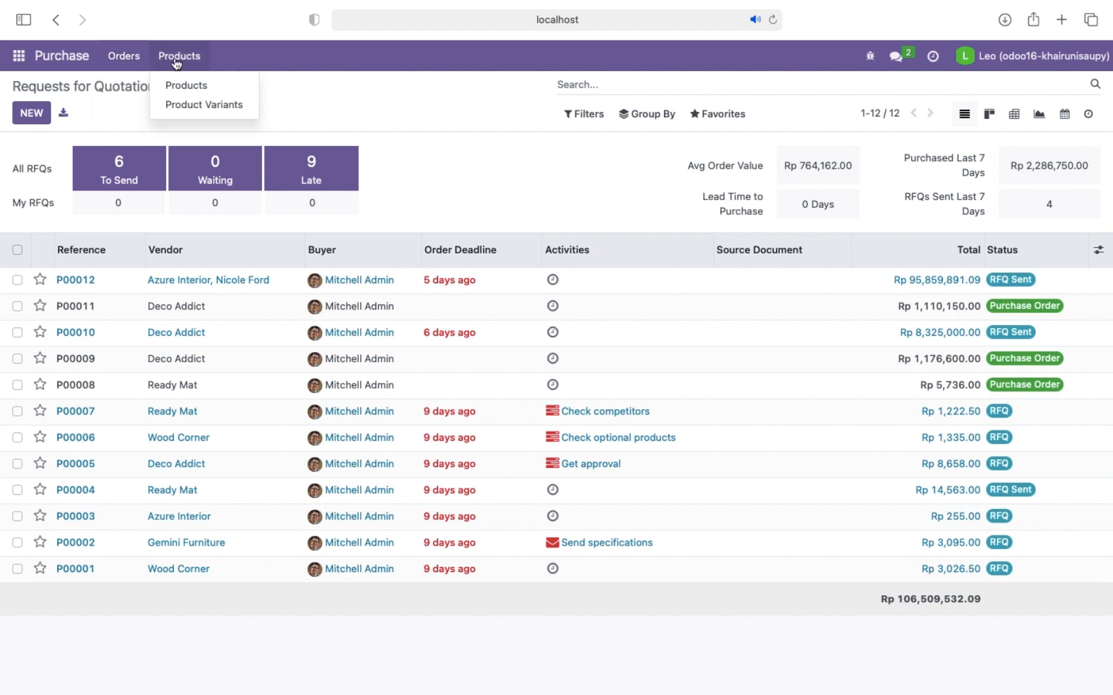
{"action": "left_click", "coordinate": [324, 107]}
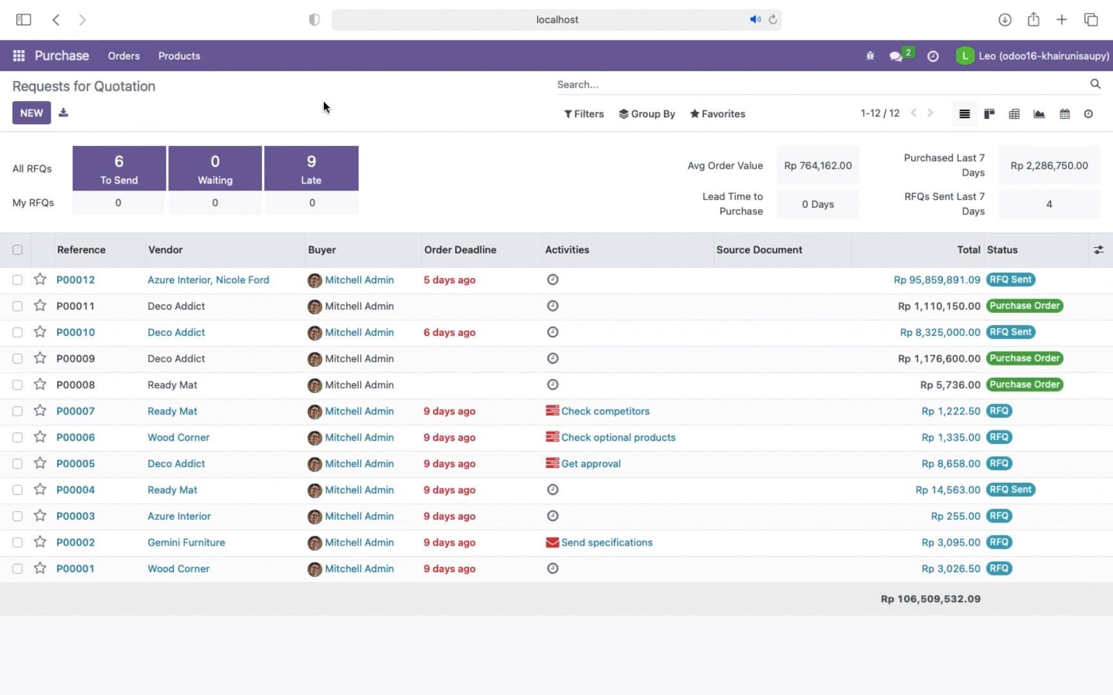